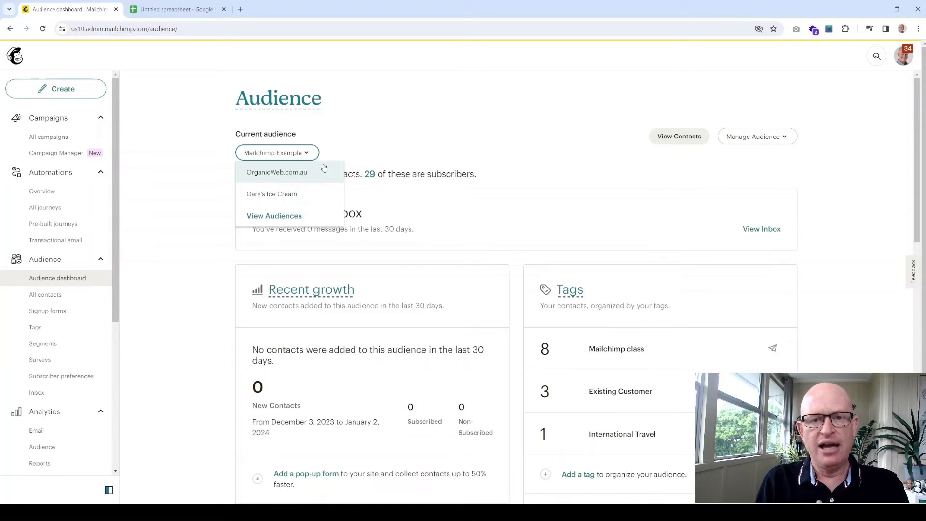
- Open the Audiences list and start creating a new audience
{"action": "left_click", "coordinate": [297, 219]}
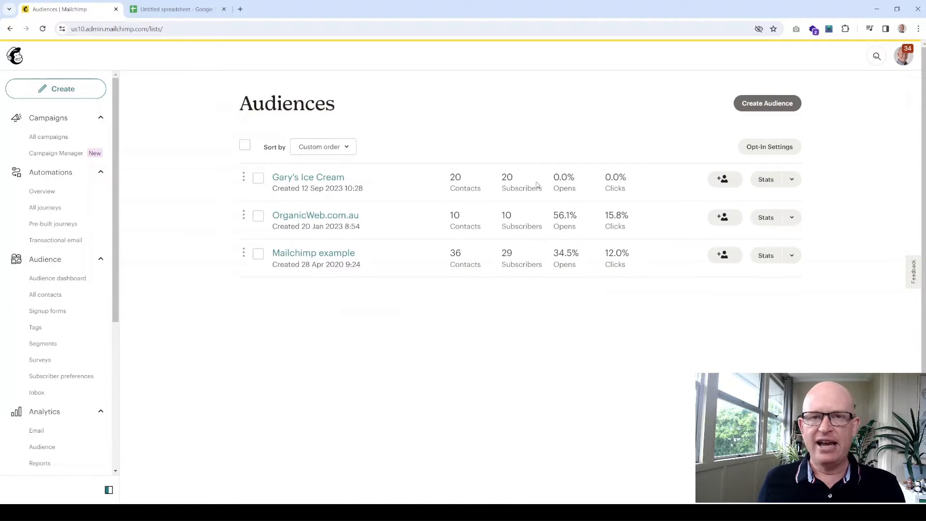
{"action": "left_click", "coordinate": [258, 178]}
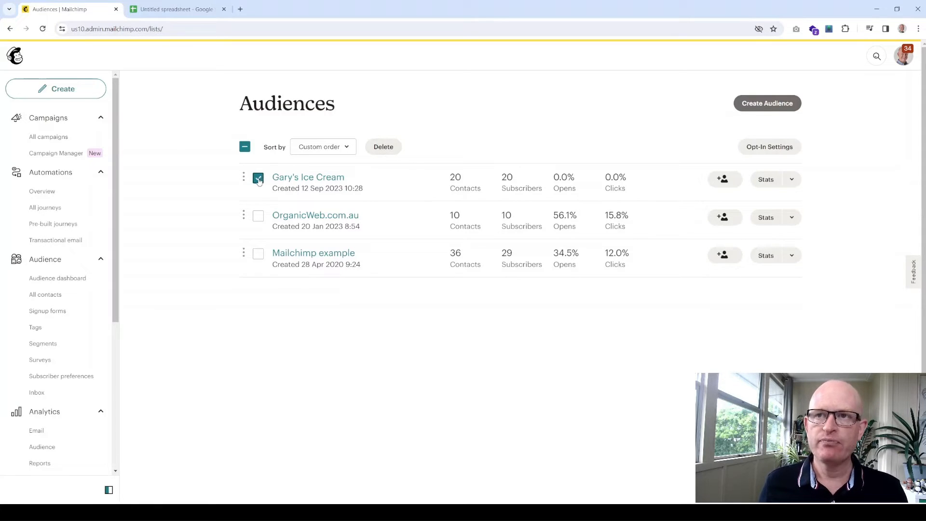
{"action": "left_click", "coordinate": [258, 178]}
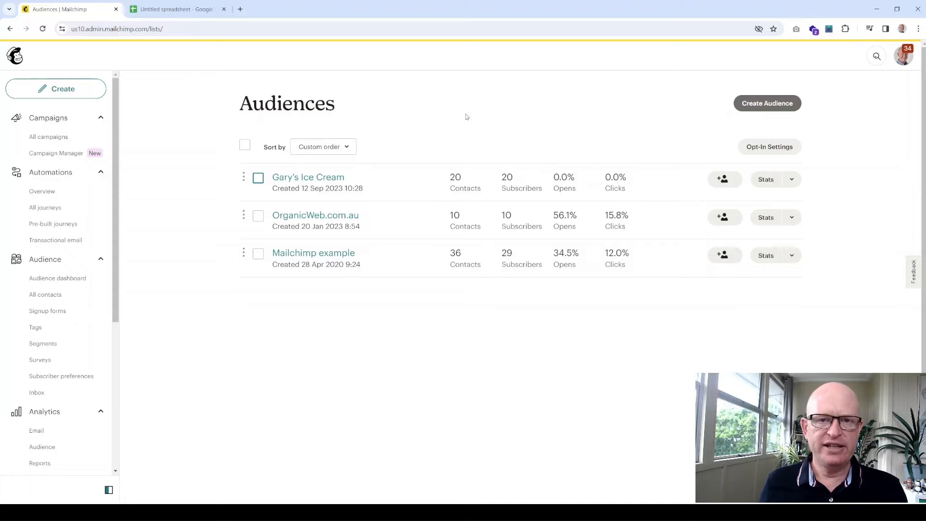
{"action": "left_click", "coordinate": [775, 106]}
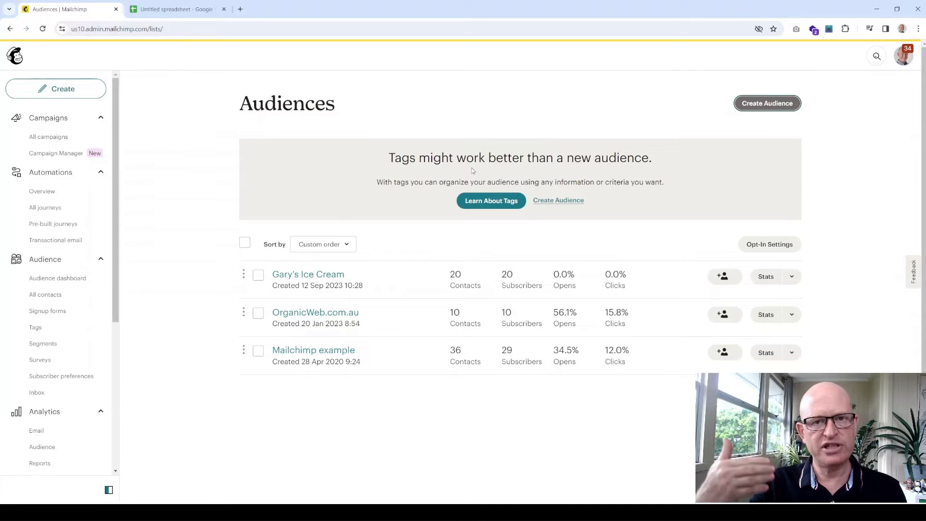
- Name the audience 'Gary's Great Ice Cream' and enter the default sender e-mail and sender name
{"action": "left_click", "coordinate": [562, 200]}
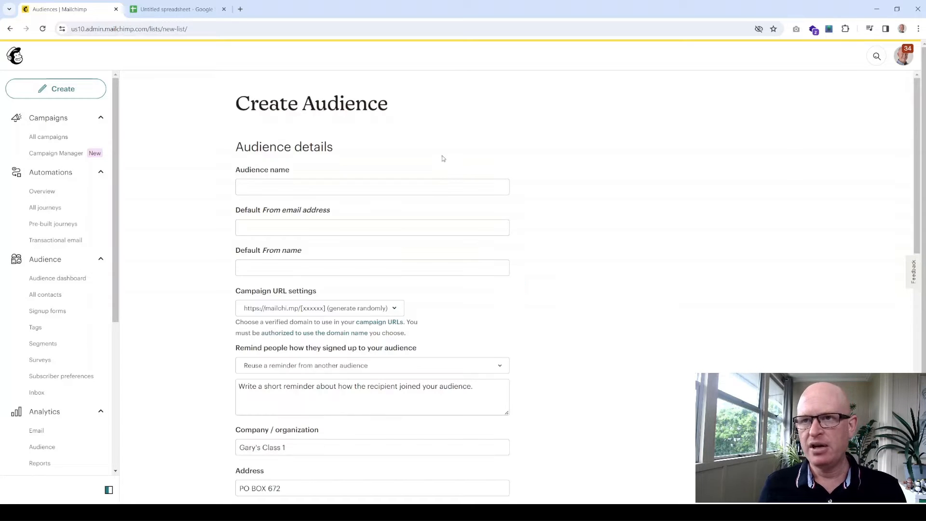
{"action": "left_click", "coordinate": [378, 190]}
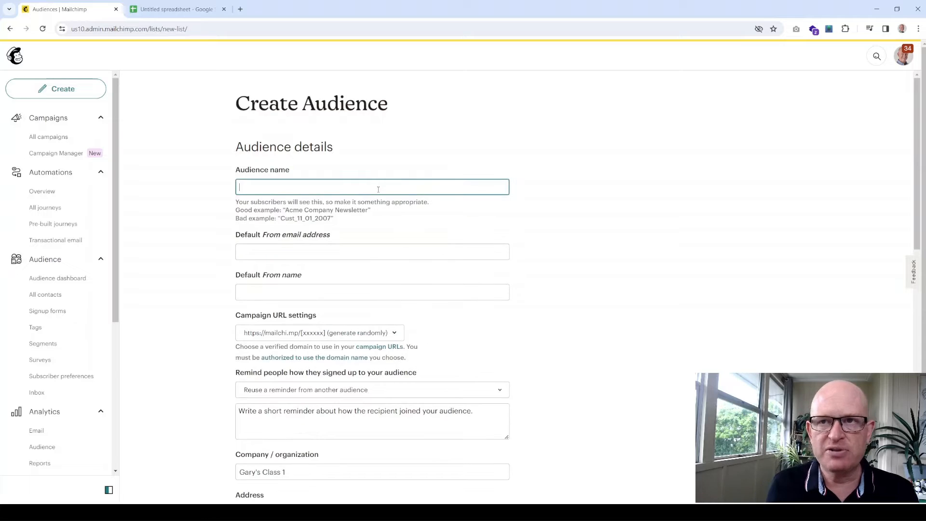
{"action": "type", "text": "Gar"}
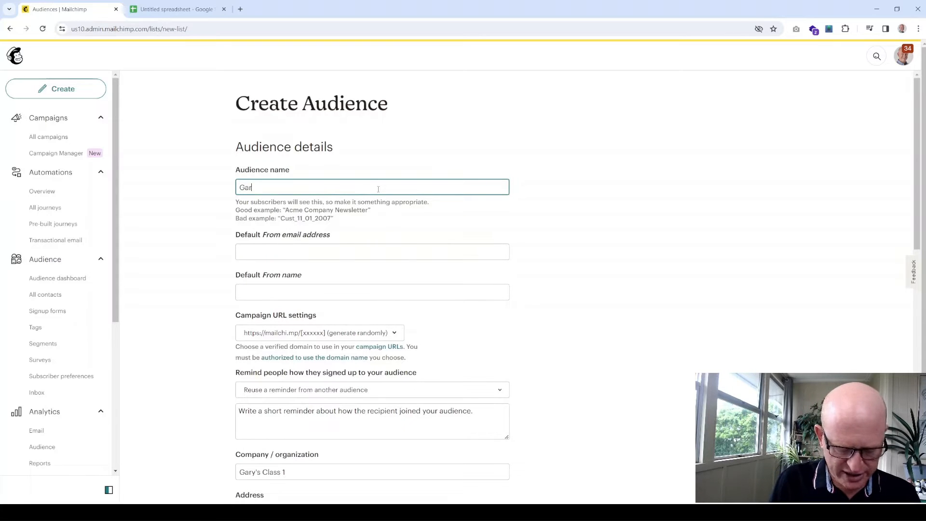
{"action": "type", "text": "y's "}
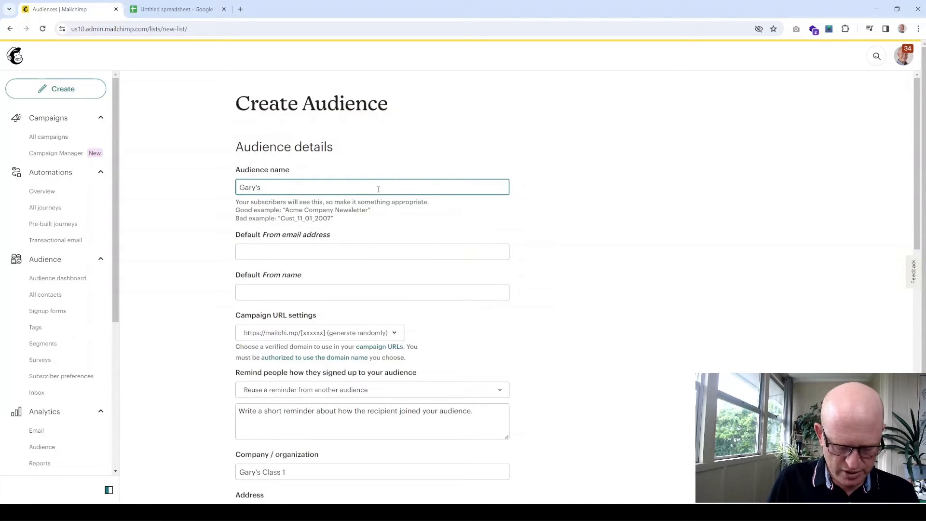
{"action": "type", "text": "Great Ice Cream"}
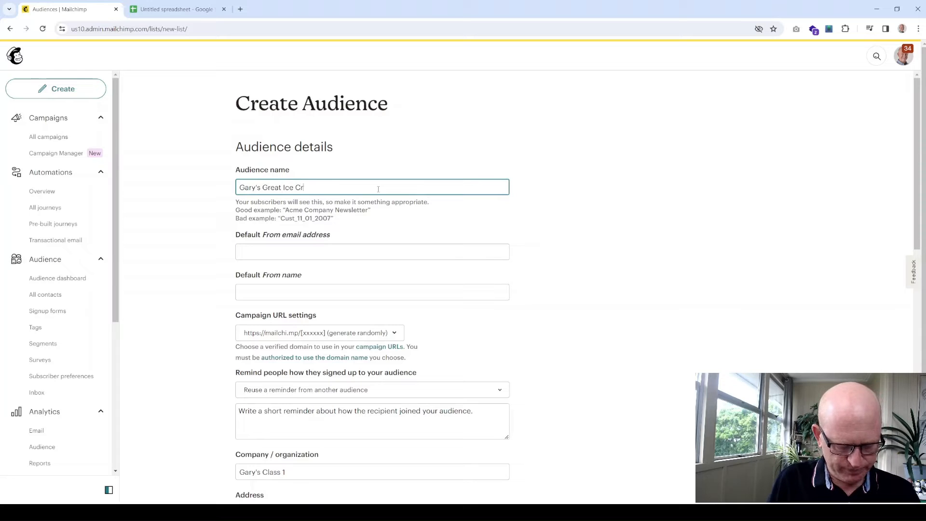
{"action": "left_click", "coordinate": [338, 254]}
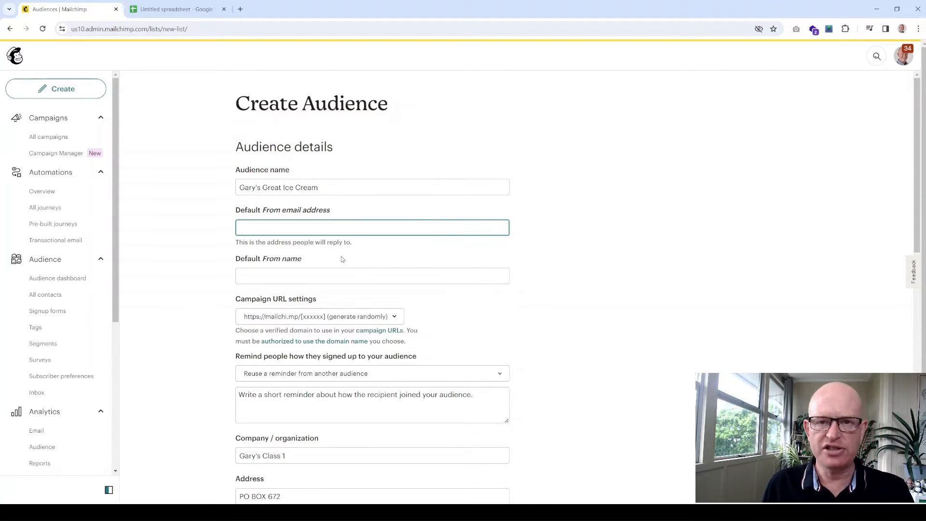
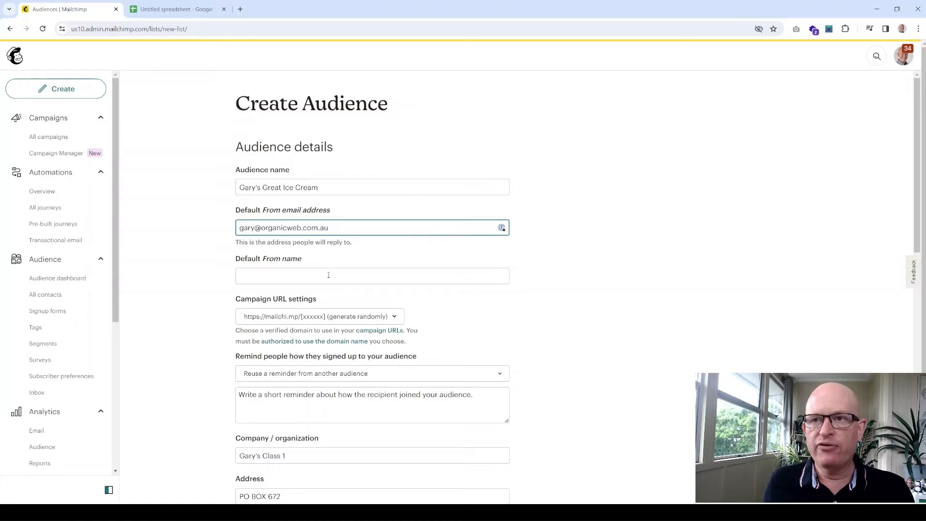
{"action": "left_click", "coordinate": [327, 272]}
{"action": "type", "text": "Gary"}
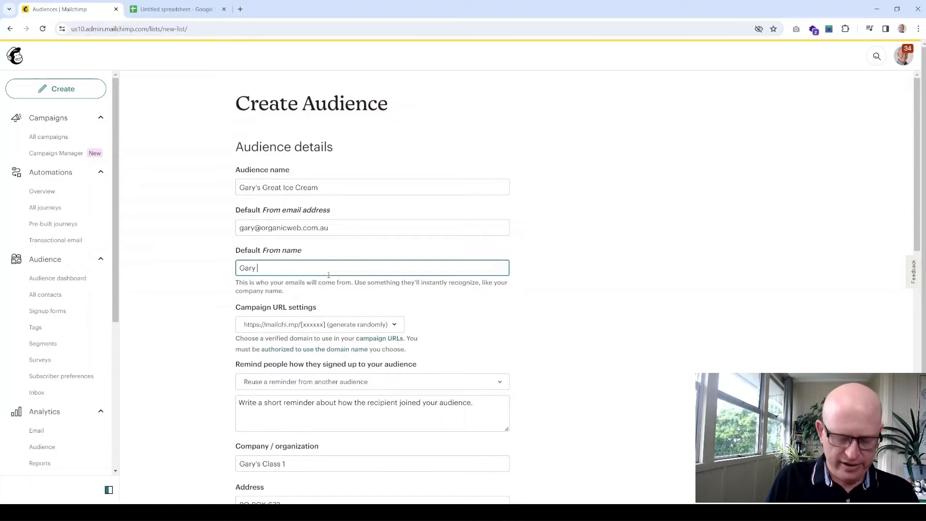
{"action": "type", "text": " the Ice Cr"}
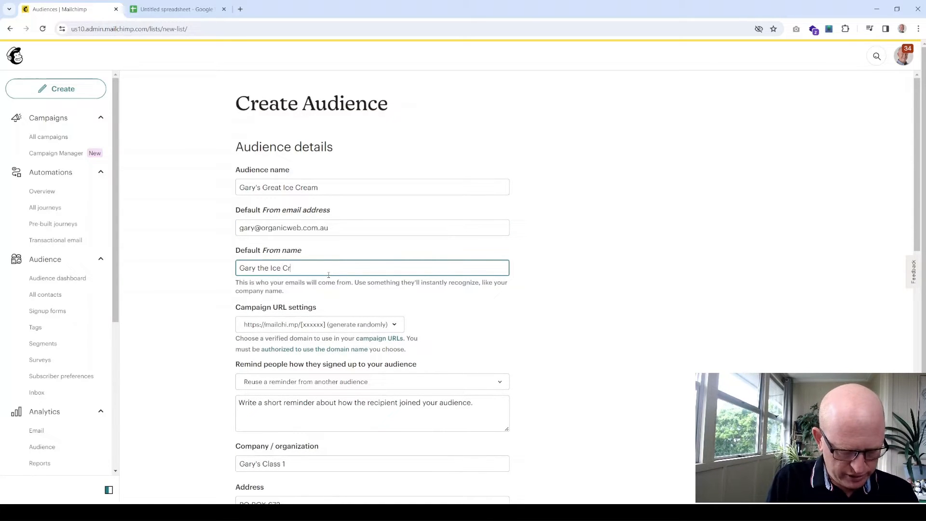
{"action": "type", "text": "eam Dude"}
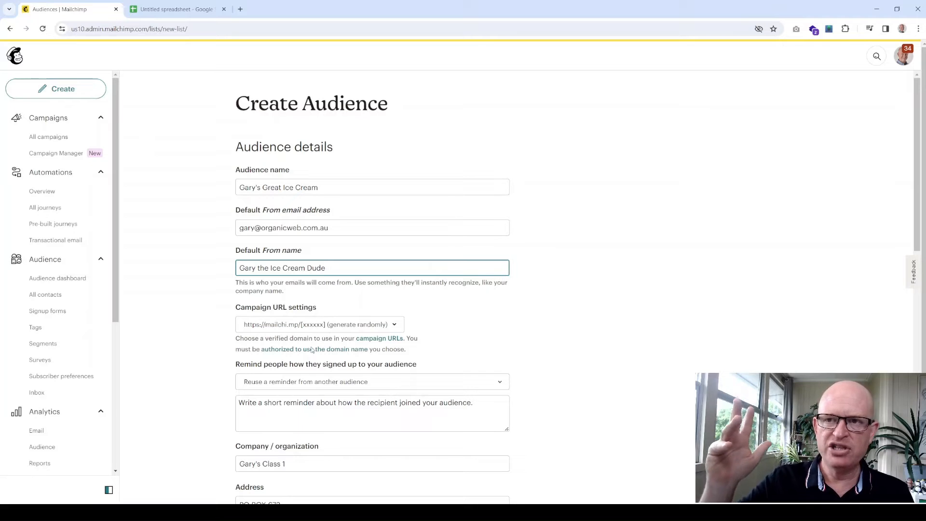
- Keep the randomly generated campaign URL domain
{"action": "left_click", "coordinate": [335, 324]}
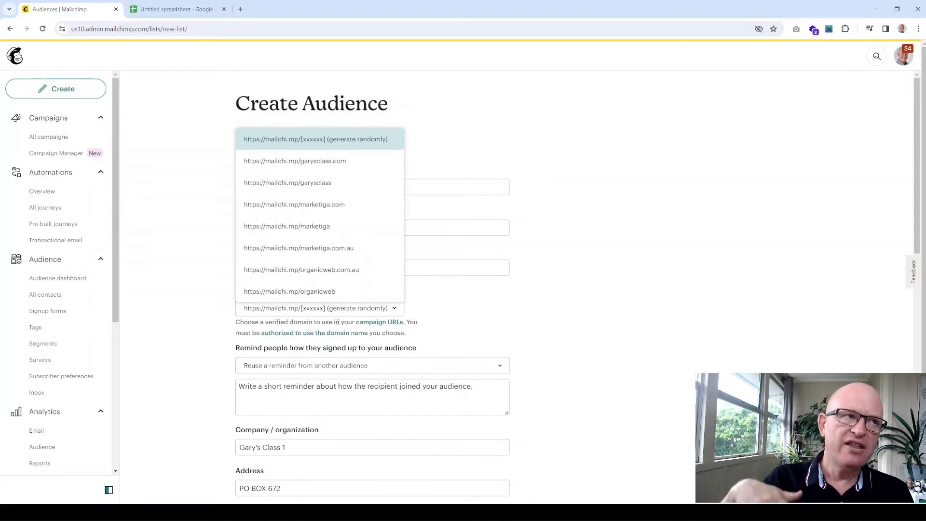
{"action": "left_click", "coordinate": [459, 305]}
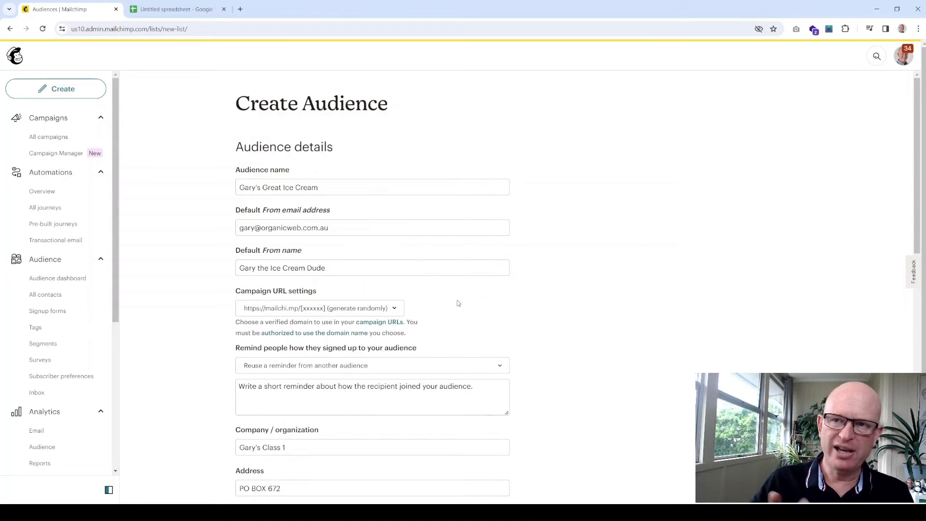
{"action": "scroll", "coordinate": [334, 321], "scroll_direction": "down", "scroll_amount": 1}
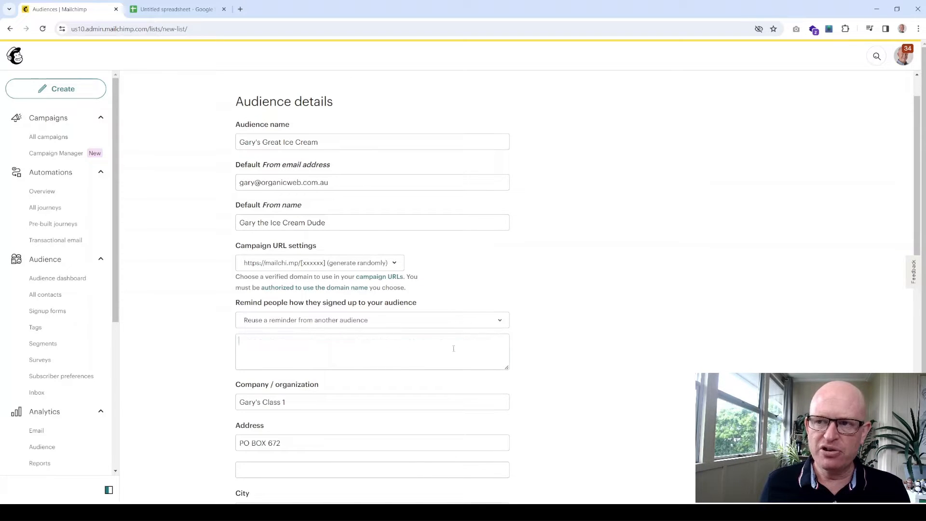
- Enter the reminder 'Thanks for joining from organicweb.com.au' and review Form Settings and Notifications
{"action": "left_click", "coordinate": [239, 349]}
{"action": "type", "text": "T"}
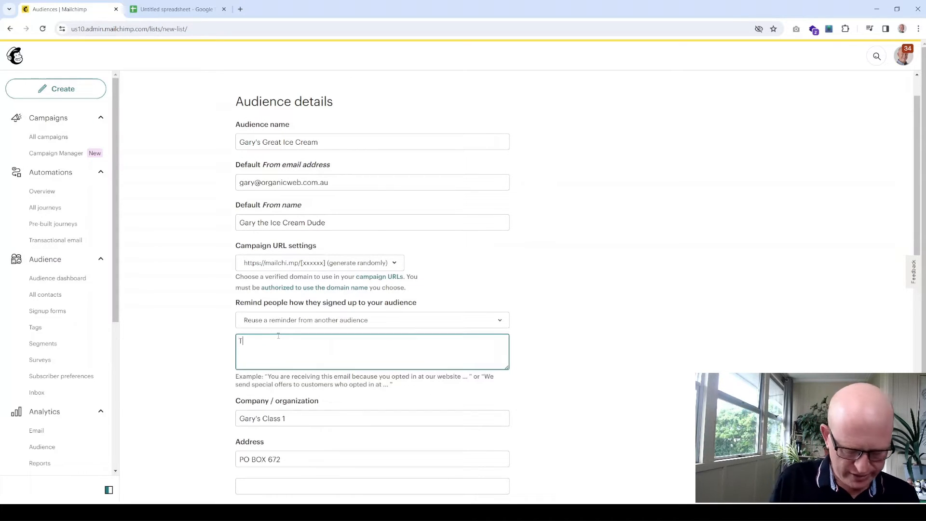
{"action": "type", "text": "hanks for joi"}
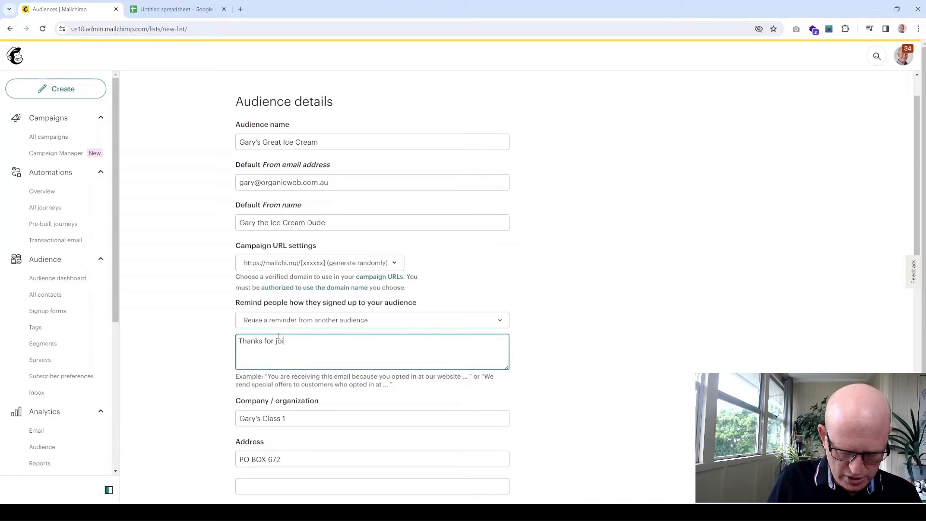
{"action": "type", "text": "ning fro"}
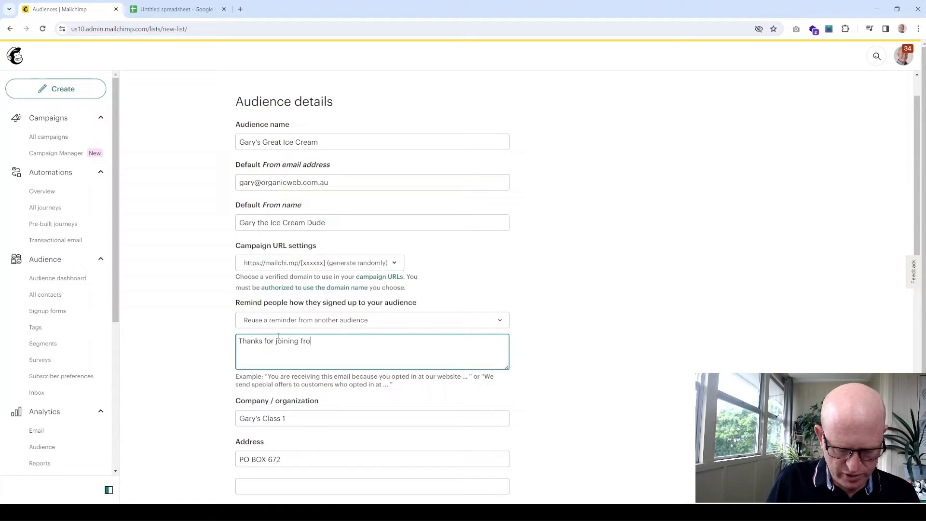
{"action": "type", "text": "m organi"}
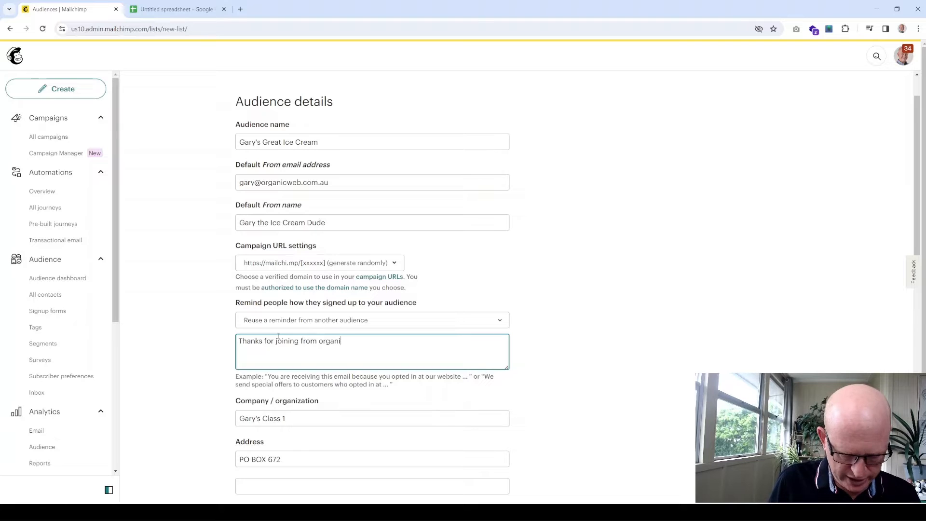
{"action": "type", "text": "cweb.com.au"}
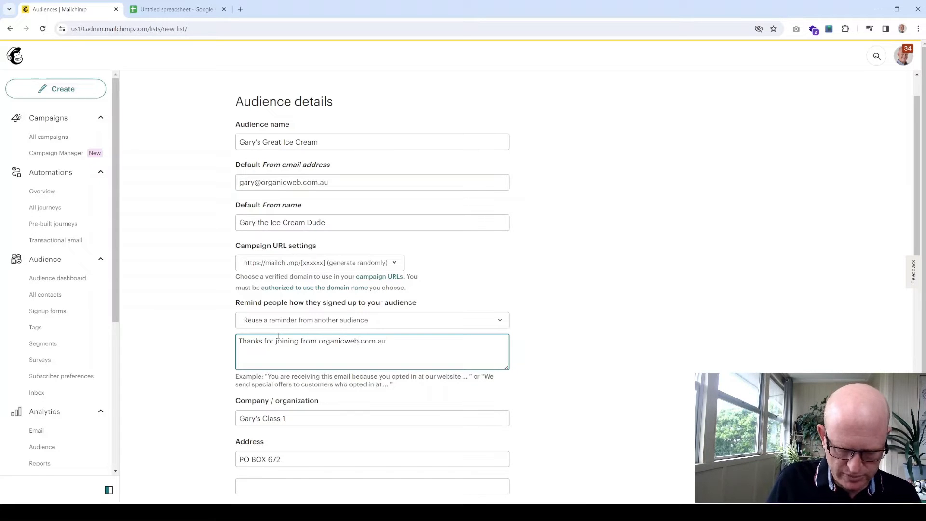
{"action": "scroll", "coordinate": [347, 352], "scroll_direction": "down", "scroll_amount": 2}
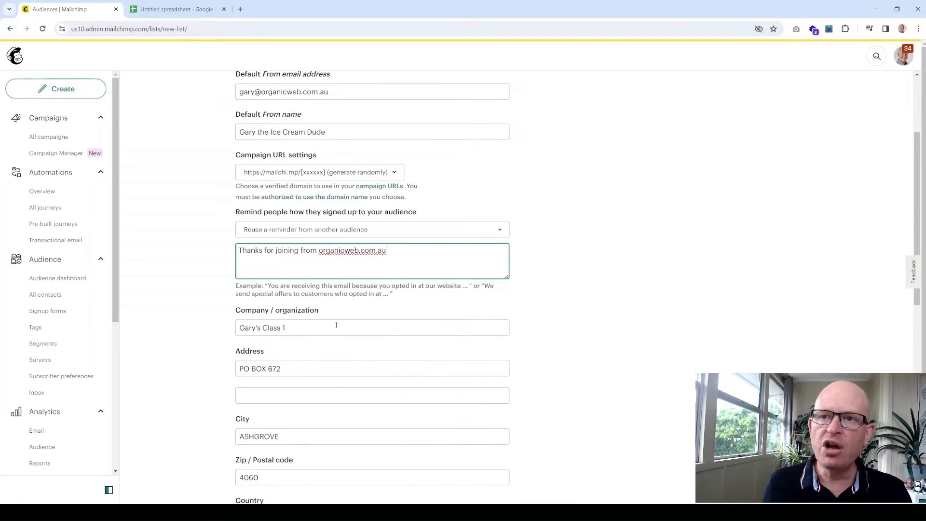
{"action": "scroll", "coordinate": [340, 325], "scroll_direction": "down", "scroll_amount": 1}
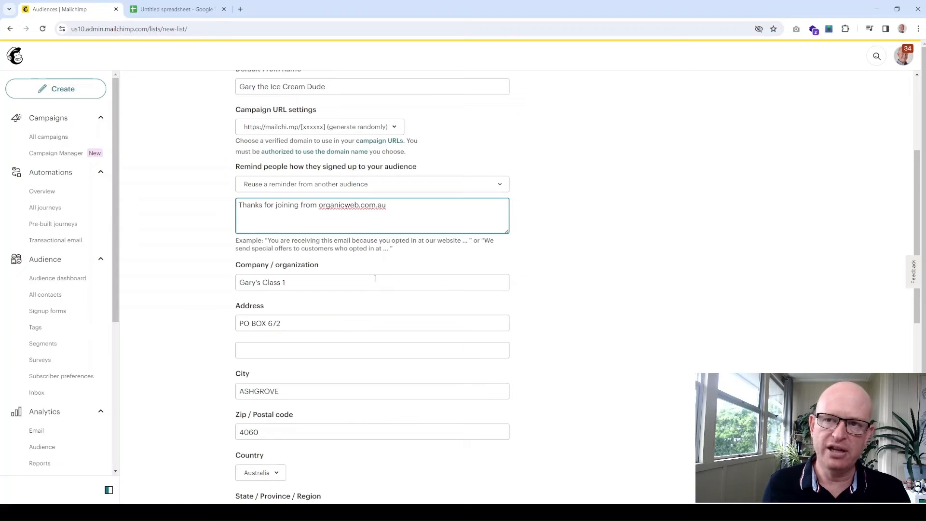
{"action": "scroll", "coordinate": [375, 270], "scroll_direction": "down", "scroll_amount": 3}
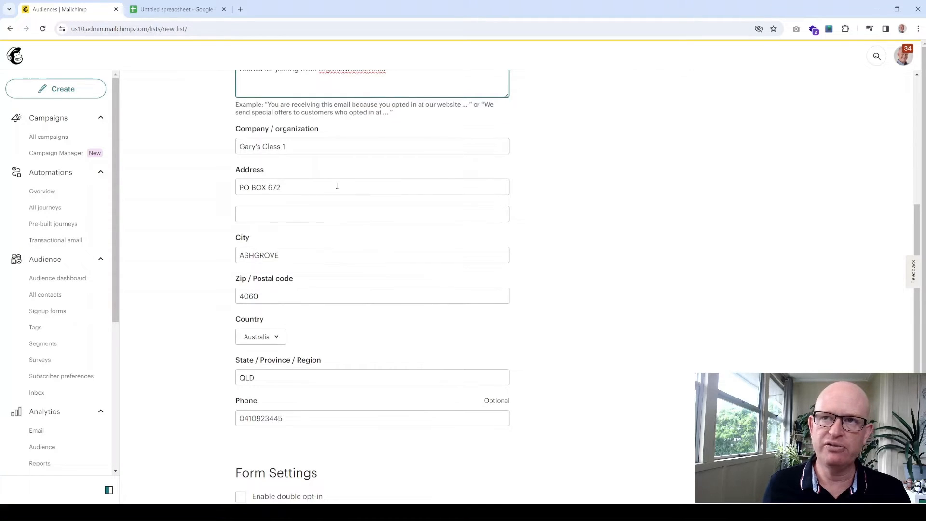
{"action": "scroll", "coordinate": [337, 185], "scroll_direction": "down", "scroll_amount": 6}
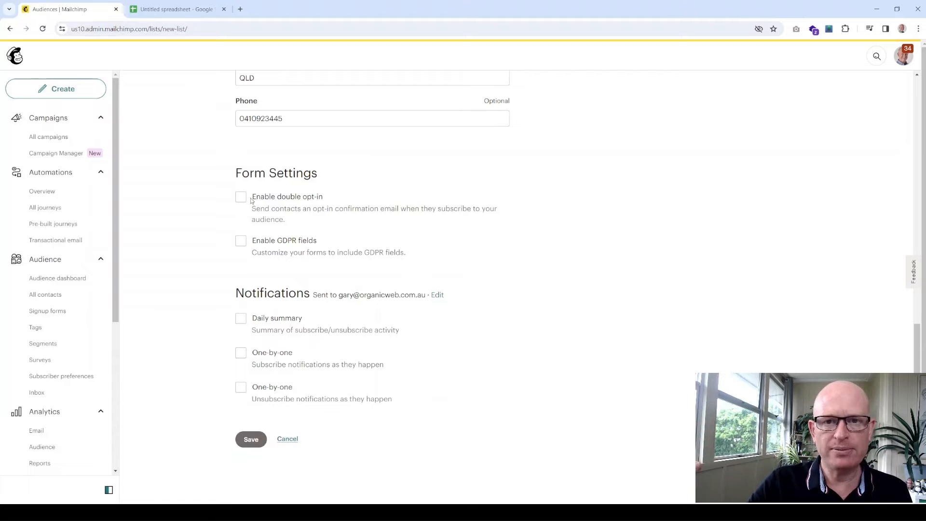
- Leave Enable GDPR fields unticked and save the 'Gary's Great Ice Cream' audience
{"action": "left_click", "coordinate": [241, 241]}
{"action": "left_click", "coordinate": [240, 241]}
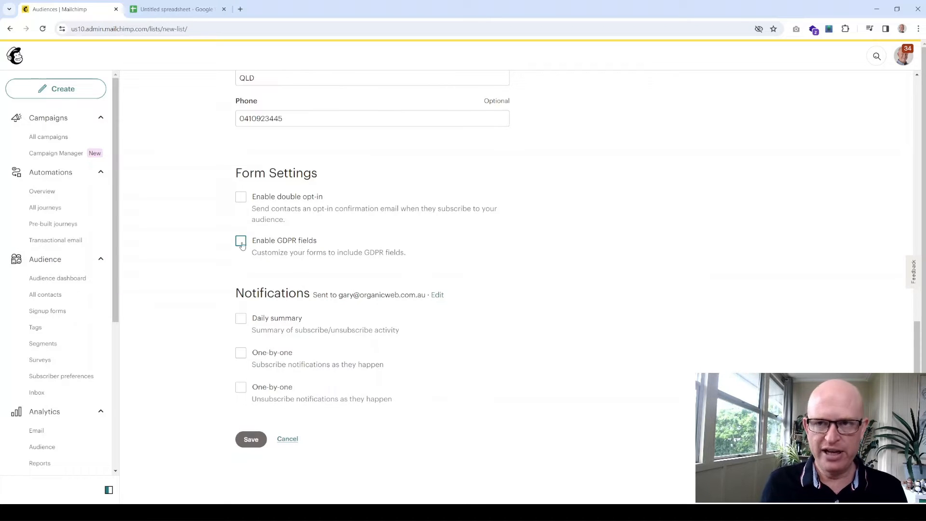
{"action": "scroll", "coordinate": [449, 279], "scroll_direction": "down", "scroll_amount": 2}
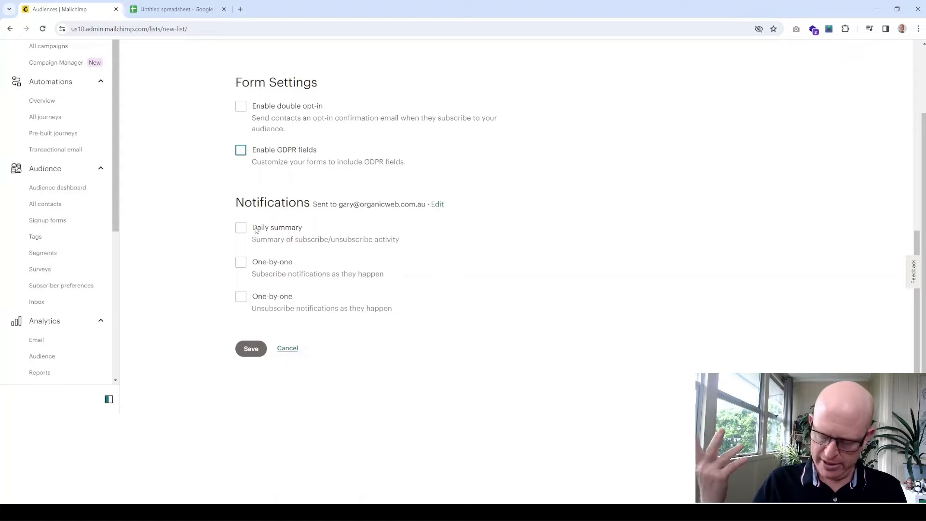
{"action": "left_click", "coordinate": [246, 353]}
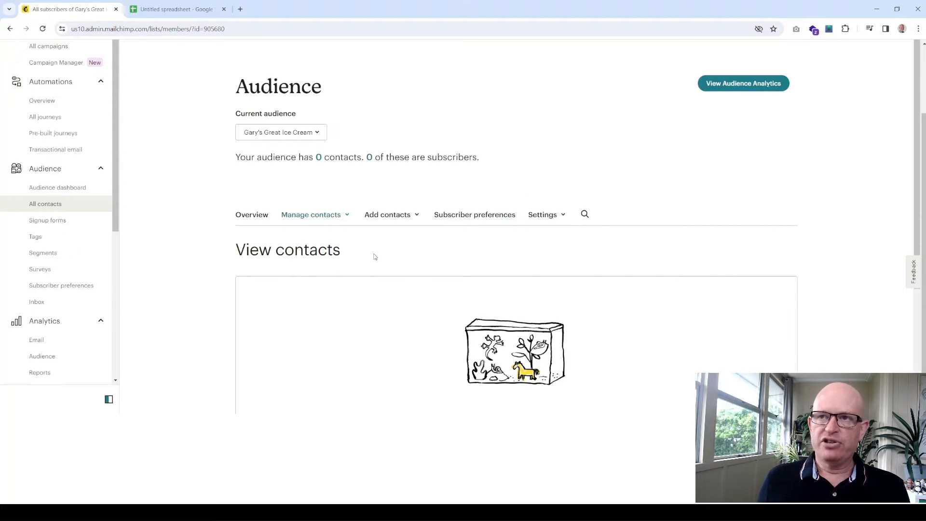
- Look over the Add contacts options, then switch to the Untitled spreadsheet
{"action": "scroll", "coordinate": [458, 247], "scroll_direction": "down", "scroll_amount": 3}
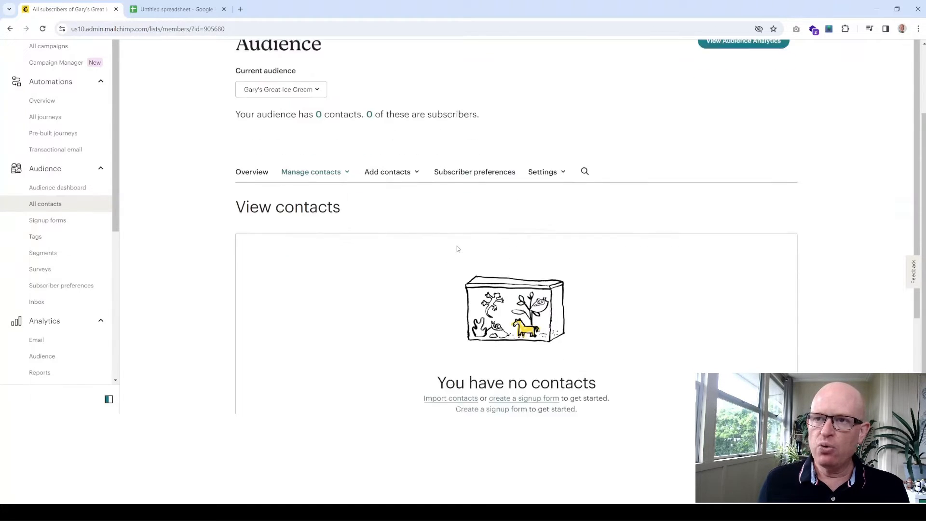
{"action": "scroll", "coordinate": [457, 248], "scroll_direction": "up", "scroll_amount": 2}
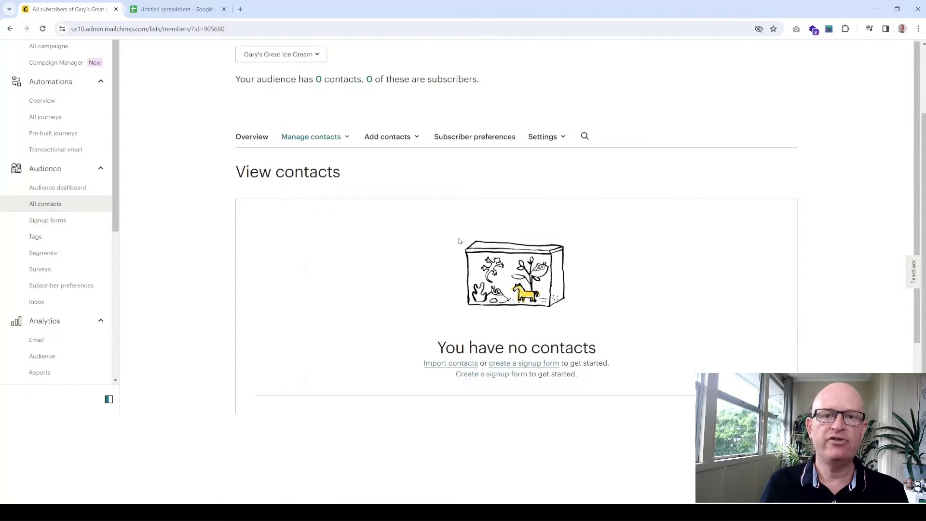
{"action": "scroll", "coordinate": [458, 240], "scroll_direction": "up", "scroll_amount": 1}
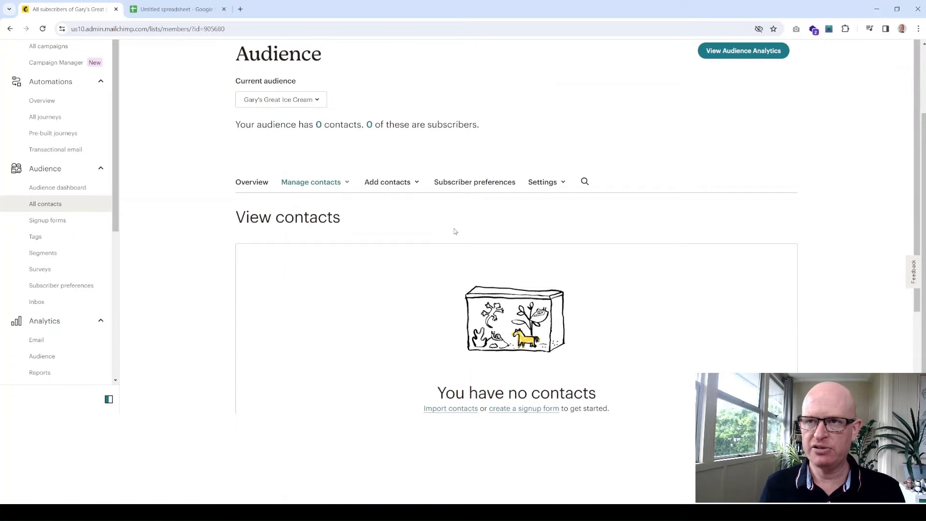
{"action": "scroll", "coordinate": [451, 239], "scroll_direction": "down", "scroll_amount": 1}
{"action": "scroll", "coordinate": [439, 235], "scroll_direction": "up", "scroll_amount": 1}
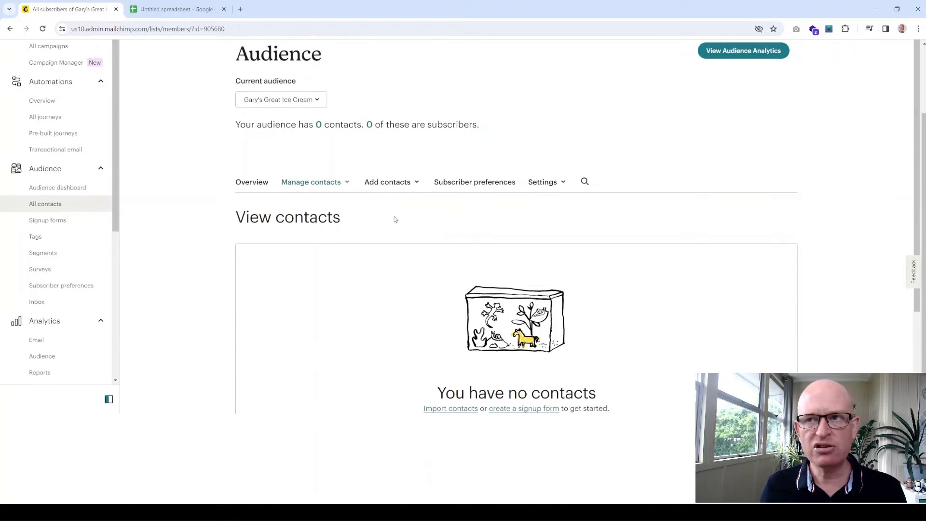
{"action": "left_click", "coordinate": [416, 188]}
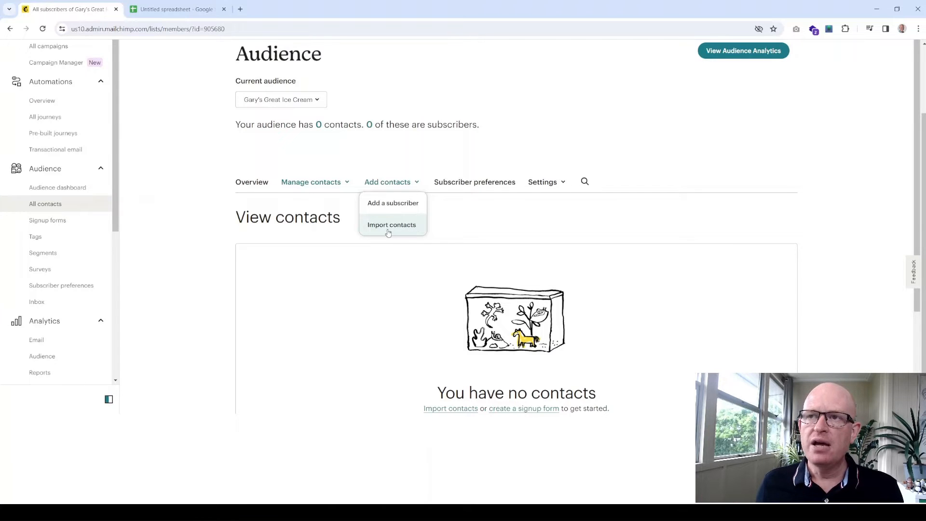
{"action": "scroll", "coordinate": [65, 280], "scroll_direction": "down", "scroll_amount": 5}
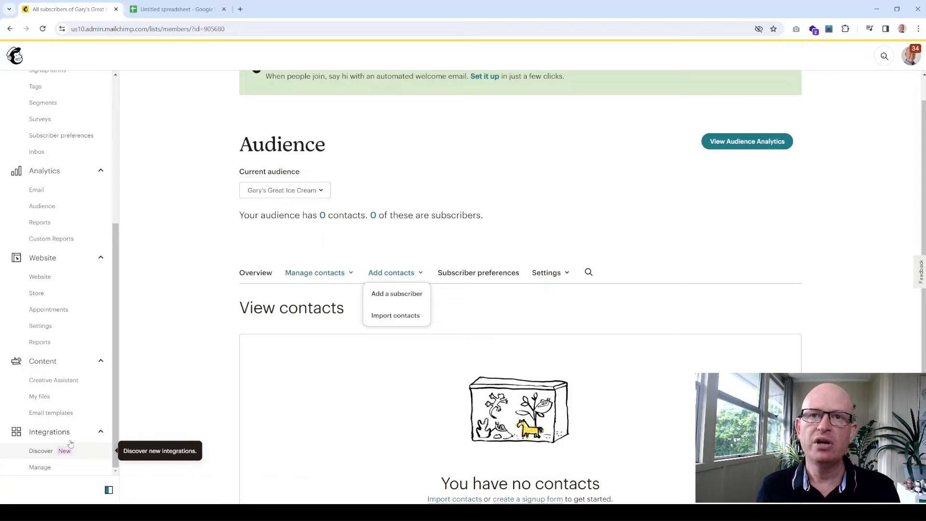
{"action": "scroll", "coordinate": [482, 313], "scroll_direction": "down", "scroll_amount": 2}
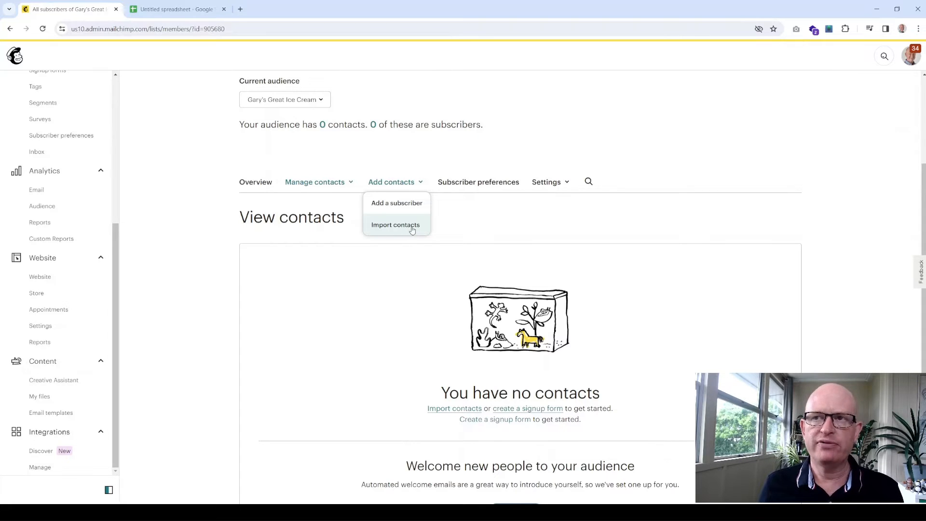
{"action": "left_click", "coordinate": [175, 10]}
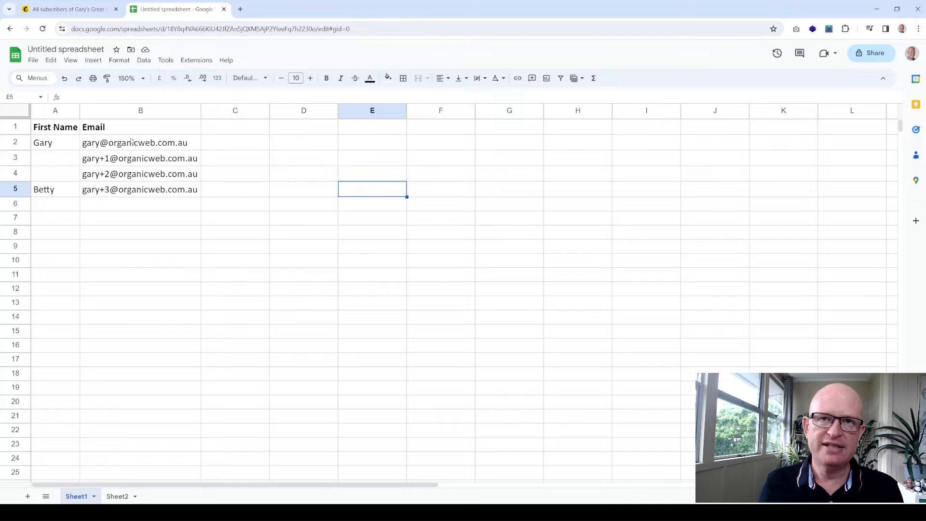
- Copy the First Name and Email rows in Sheet1 A1:B5 and return to Mailchimp
{"action": "left_click", "coordinate": [118, 496]}
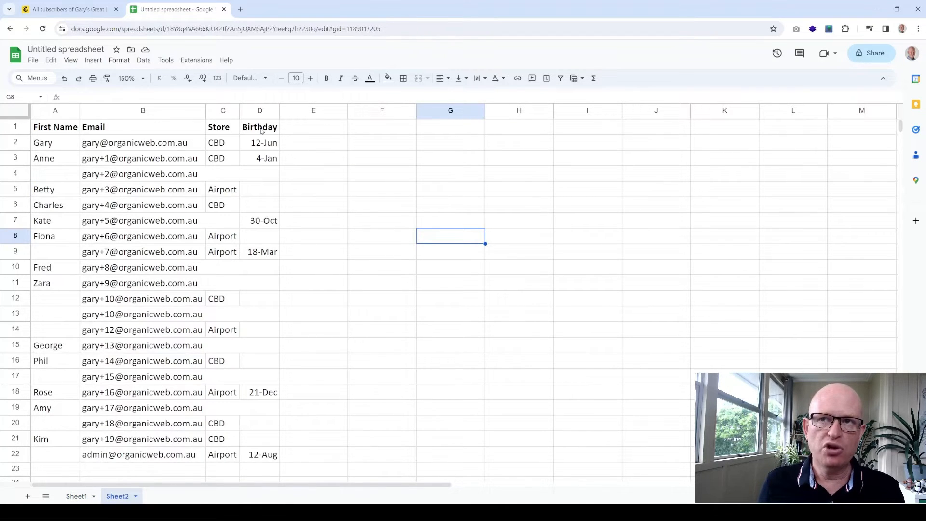
{"action": "left_click", "coordinate": [76, 497]}
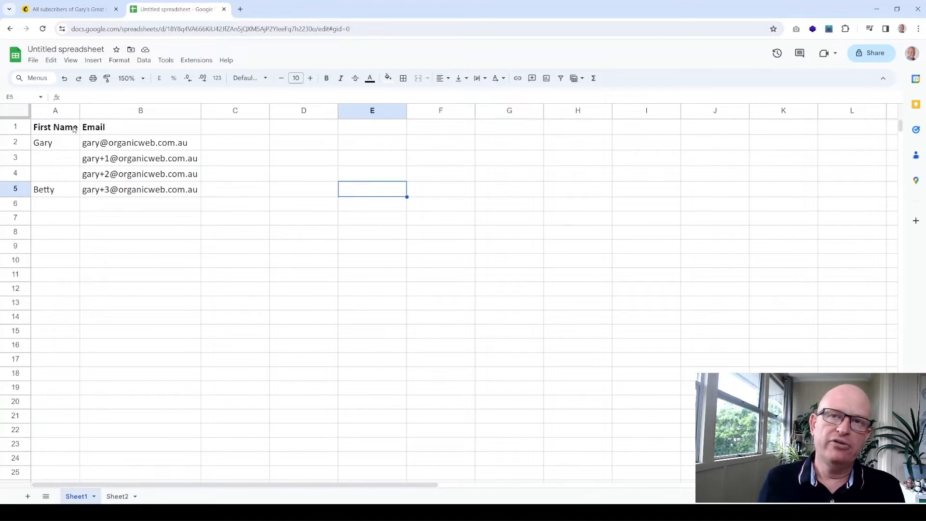
{"action": "left_click", "coordinate": [252, 224]}
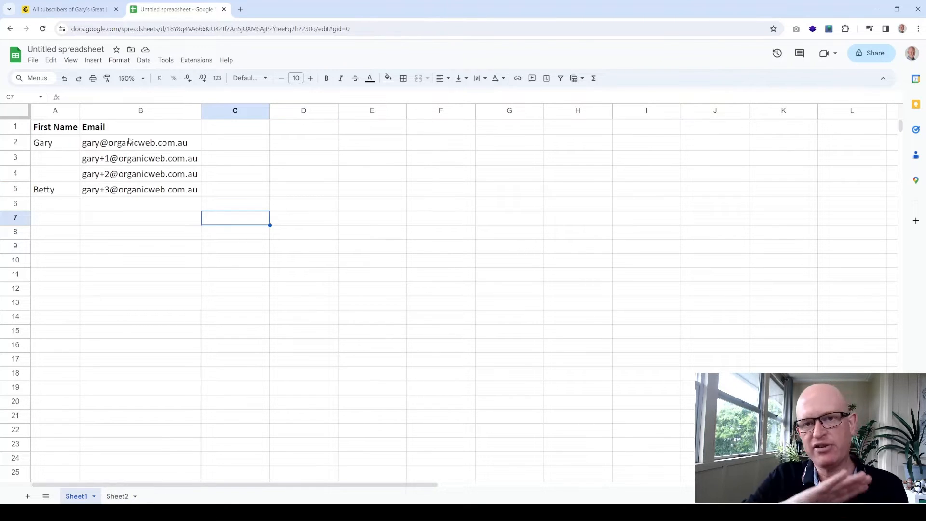
{"action": "left_click", "coordinate": [343, 250]}
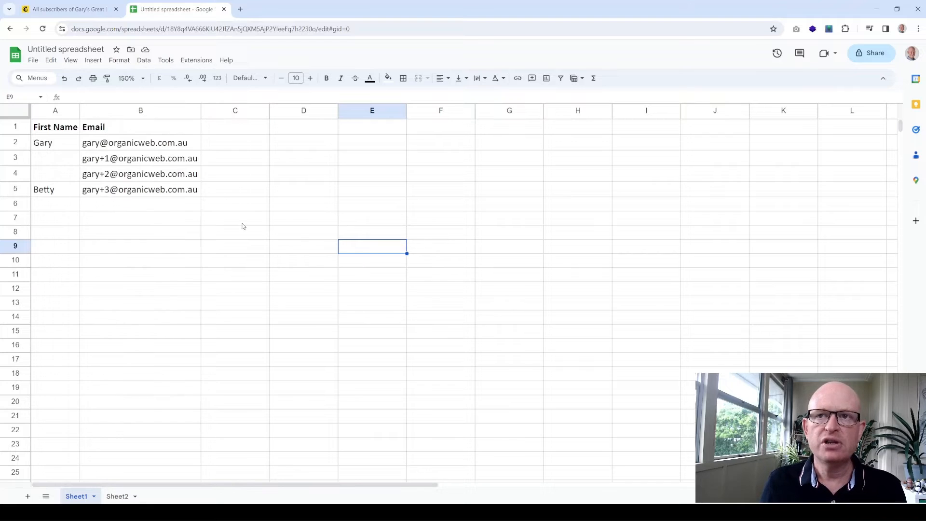
{"action": "left_click_drag", "start_coordinate": [163, 195], "coordinate": [64, 130]}
{"action": "key", "text": "ctrl+c"}
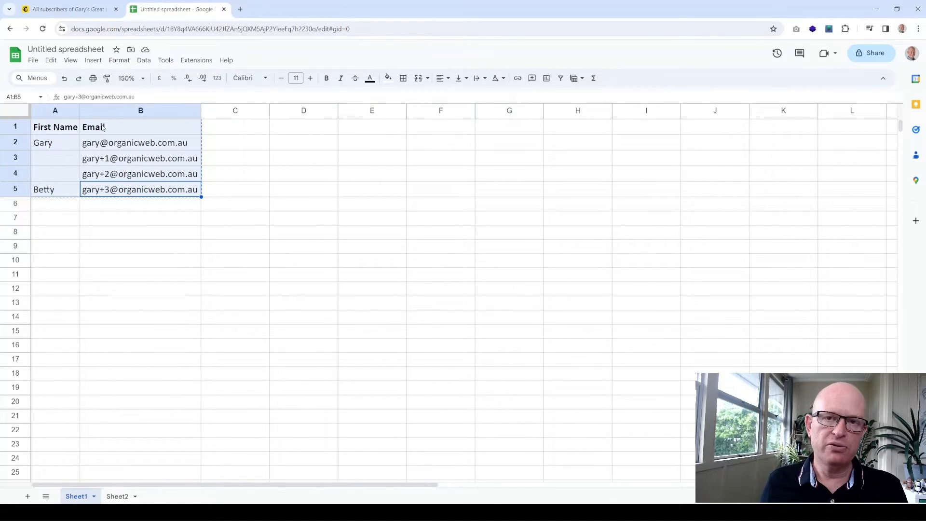
{"action": "left_click", "coordinate": [72, 10]}
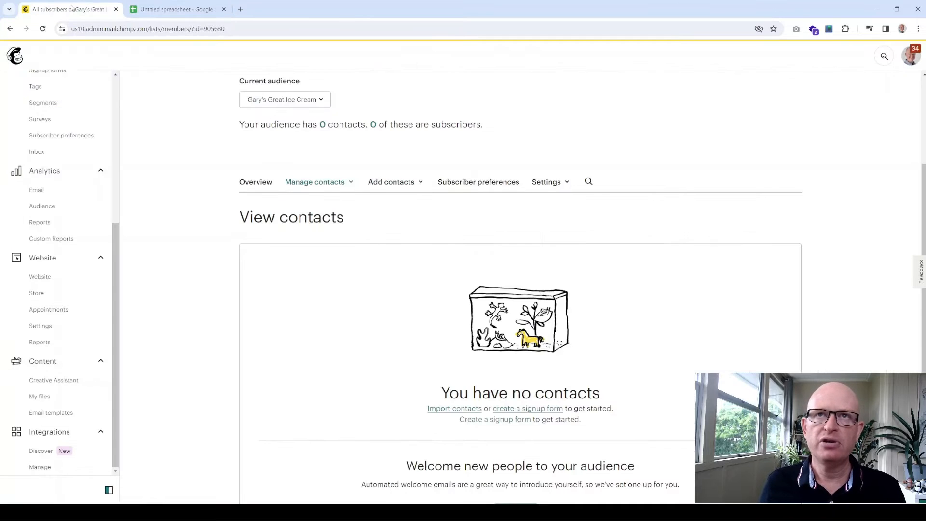
- Import contacts via Copy and paste, pasting the copied names and emails, and continue to Organize
{"action": "left_click", "coordinate": [420, 183]}
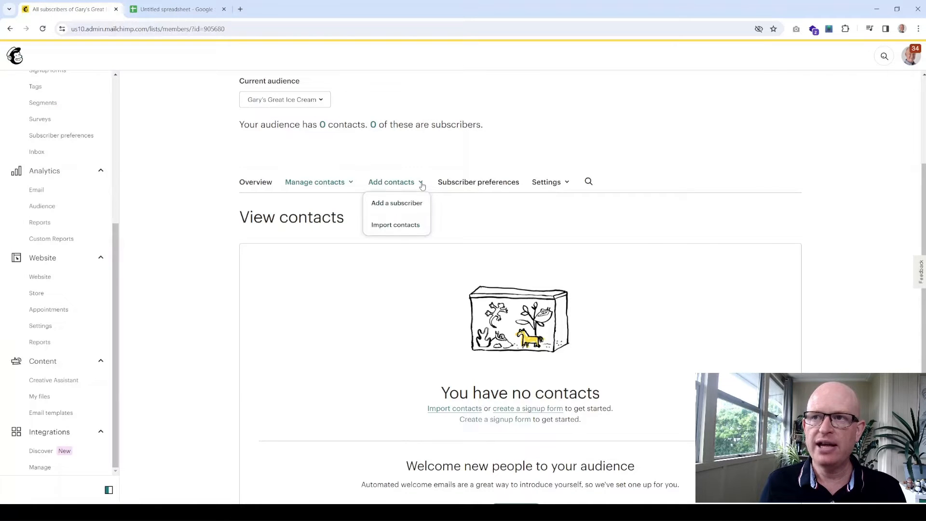
{"action": "left_click", "coordinate": [395, 225]}
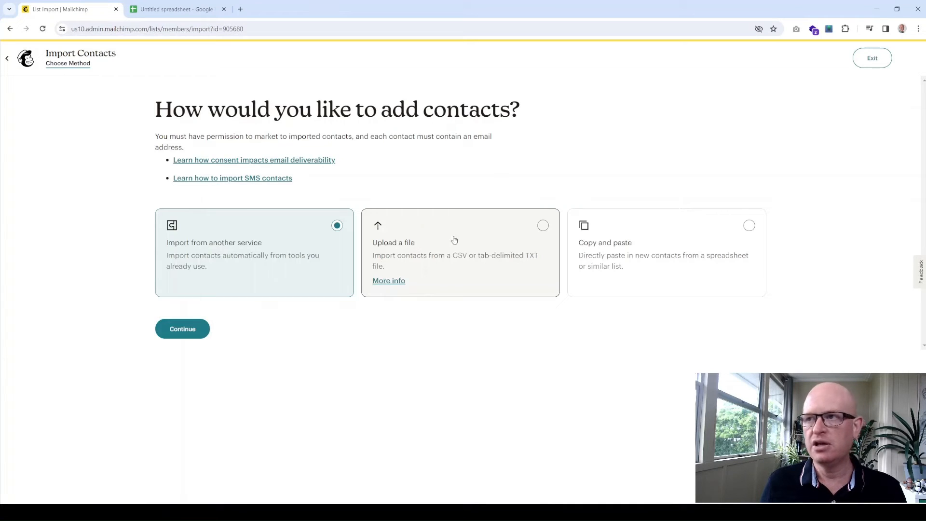
{"action": "left_click", "coordinate": [616, 245]}
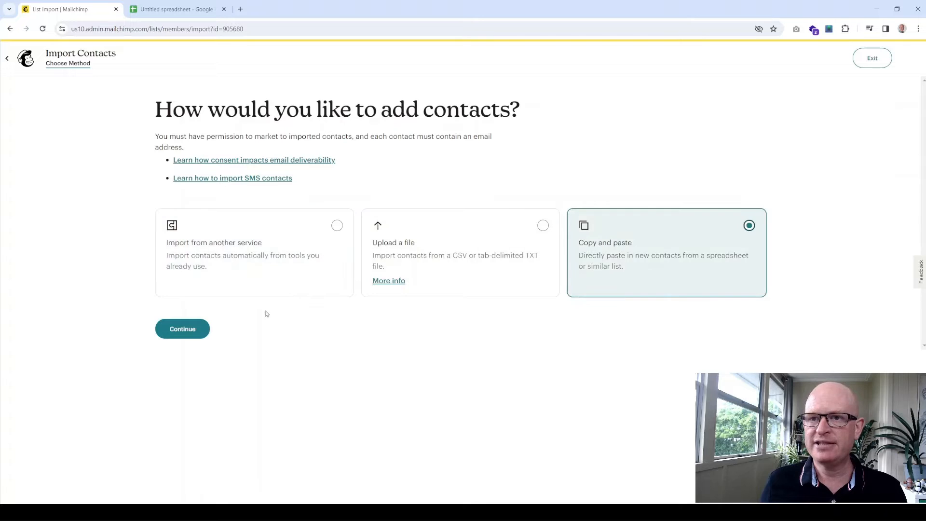
{"action": "left_click", "coordinate": [182, 329]}
{"action": "left_click", "coordinate": [230, 260]}
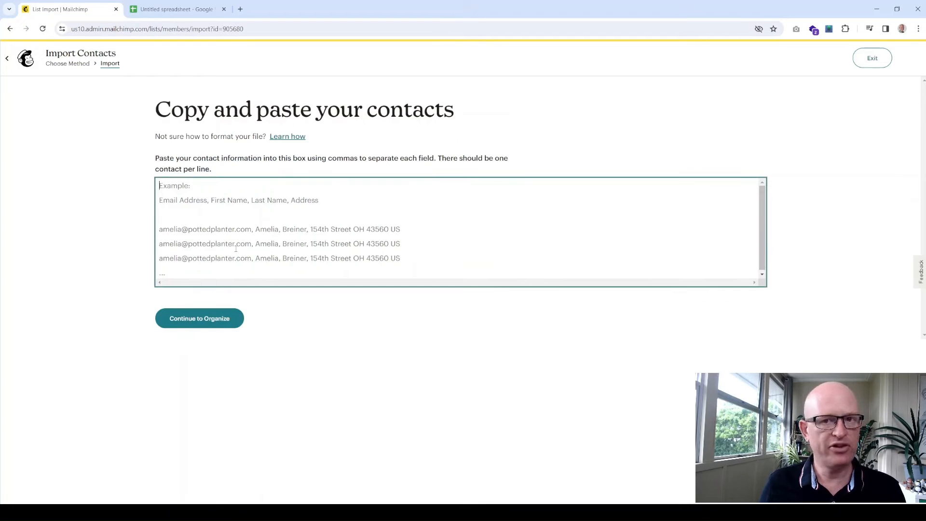
{"action": "key", "text": "ctrl+v"}
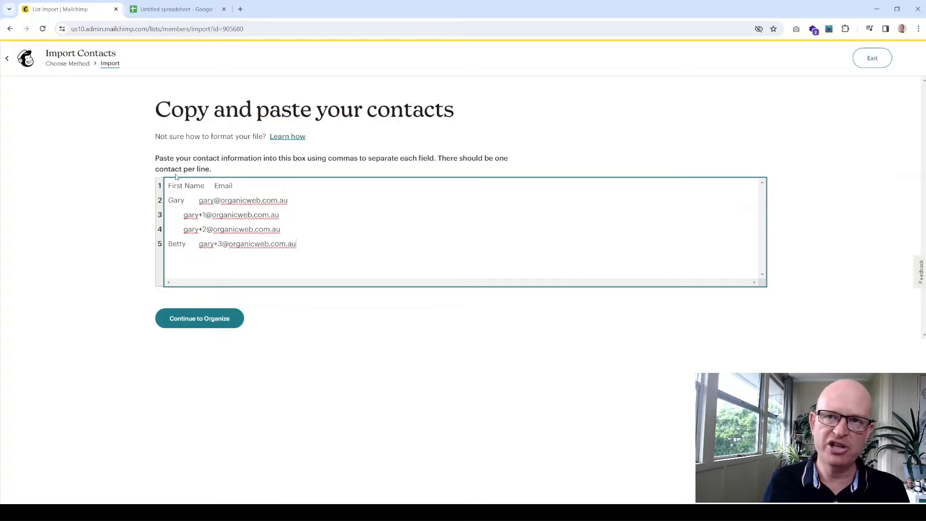
{"action": "left_click", "coordinate": [209, 327]}
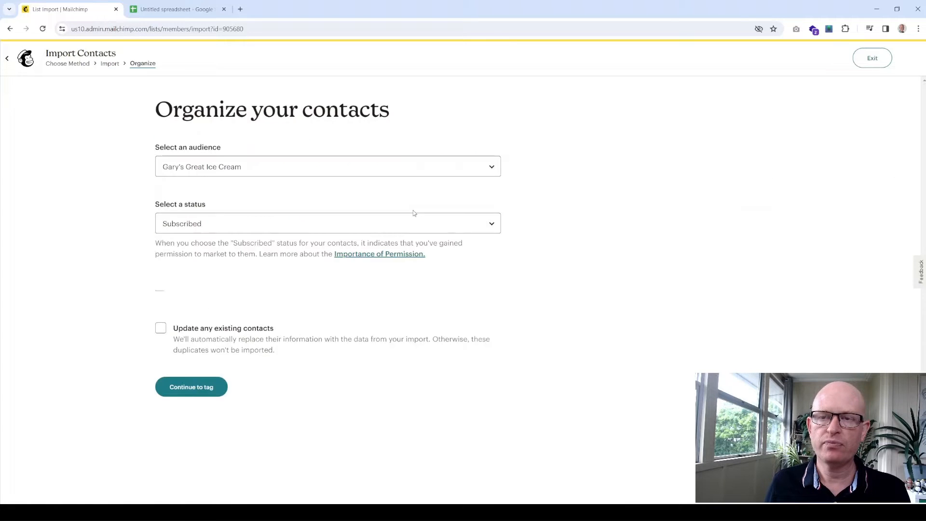
- Import into the ice cream audience as Subscribed, leaving Update existing contacts unticked
{"action": "left_click", "coordinate": [190, 168]}
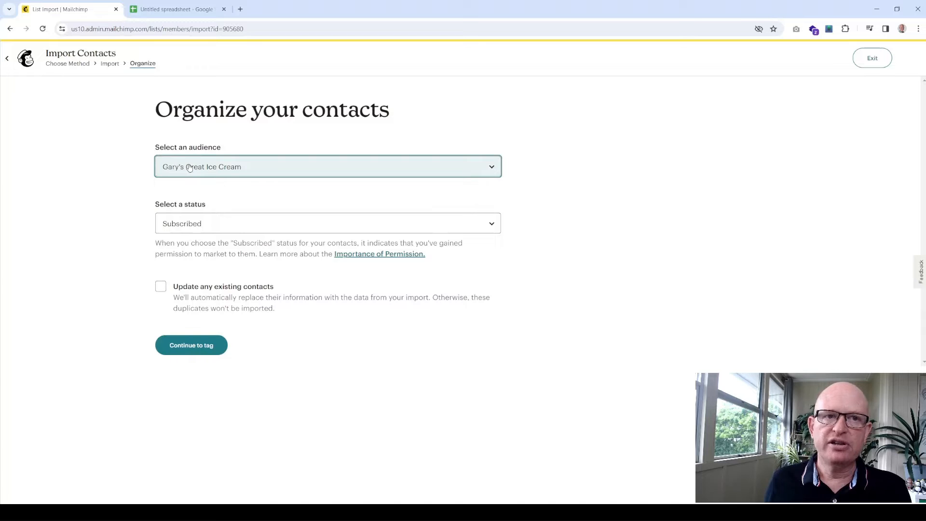
{"action": "left_click", "coordinate": [216, 226]}
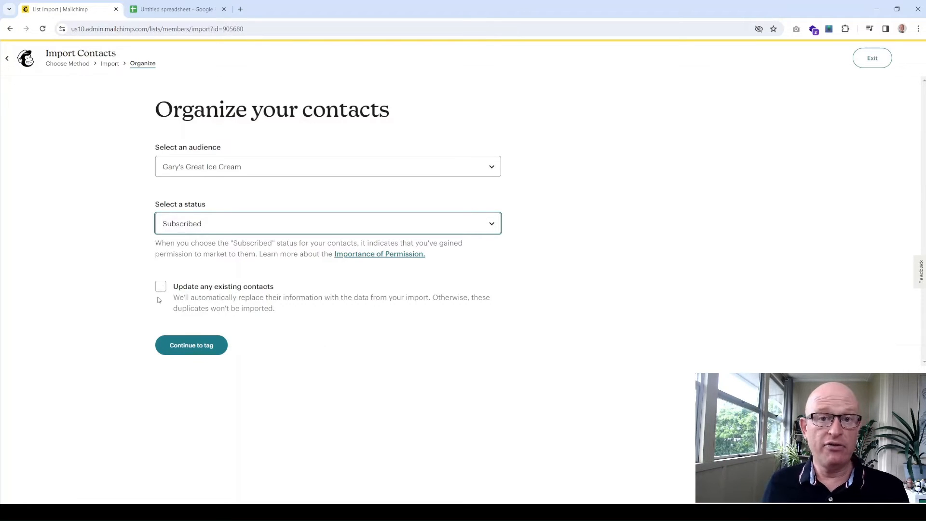
{"action": "left_click", "coordinate": [185, 344]}
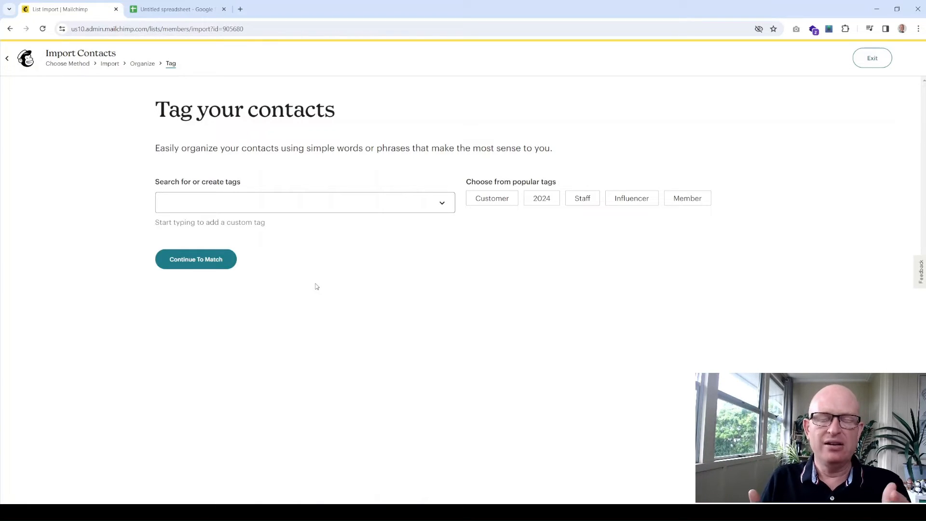
- Create and apply a new '2024' tag to the imported contacts
{"action": "left_click", "coordinate": [308, 203]}
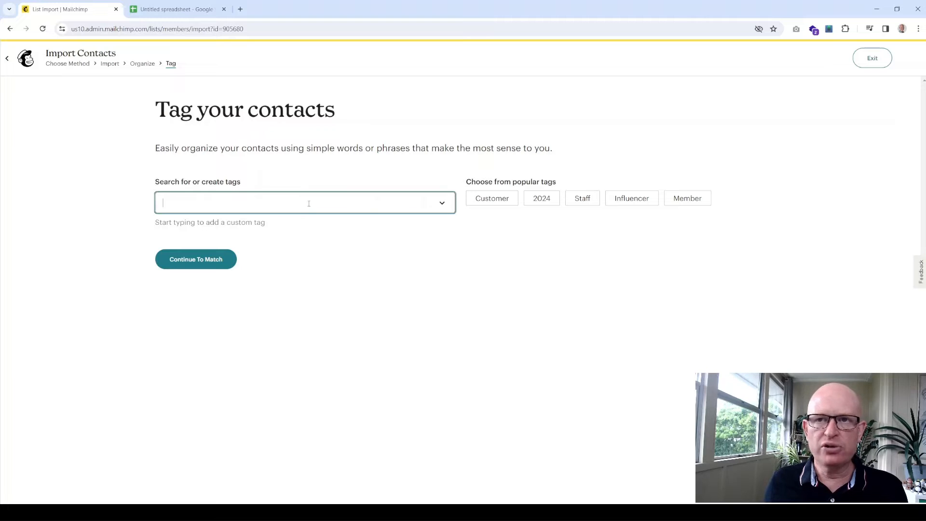
{"action": "type", "text": "2024"}
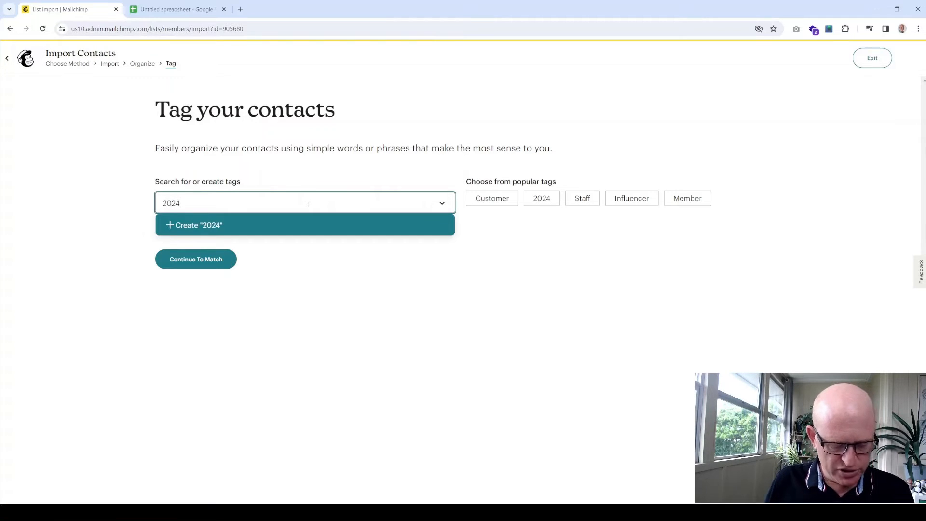
{"action": "left_click", "coordinate": [204, 228]}
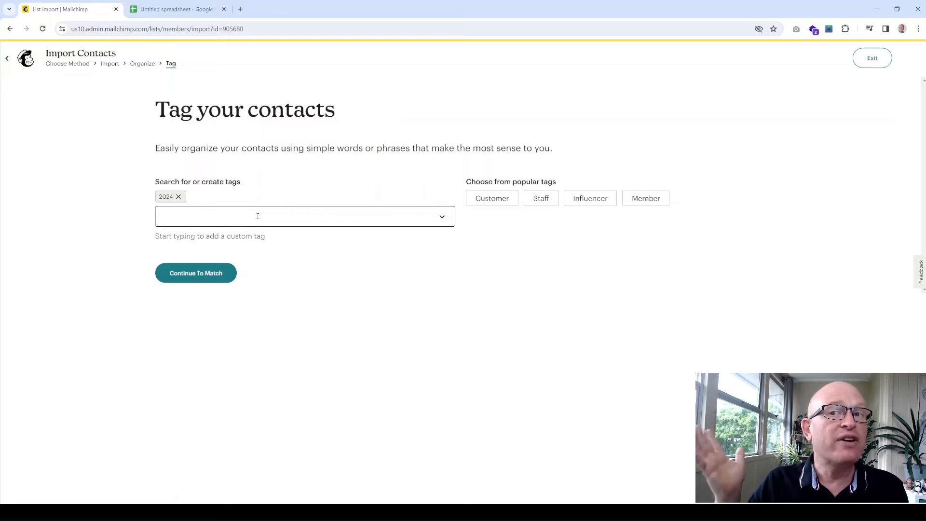
{"action": "left_click", "coordinate": [216, 273]}
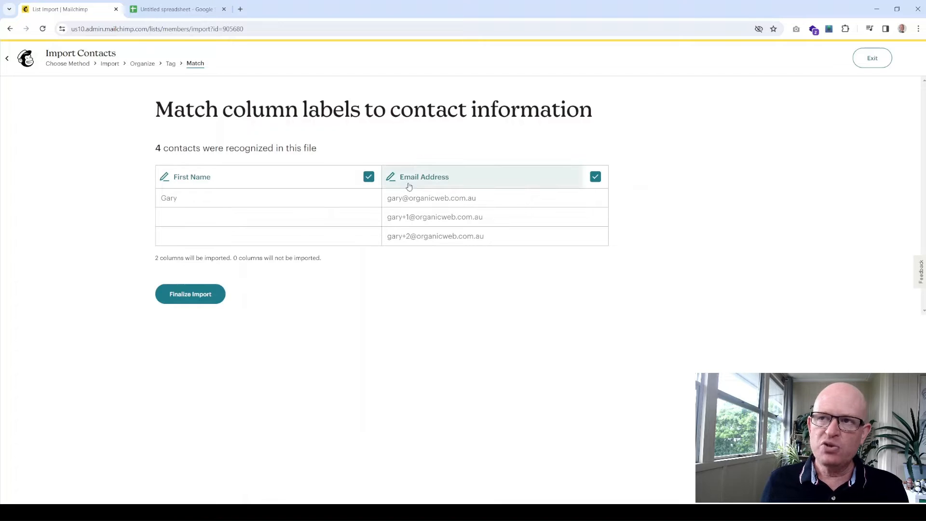
- Confirm the First Name column maps to First Name (FNAME) and finalize the import
{"action": "left_click", "coordinate": [216, 183]}
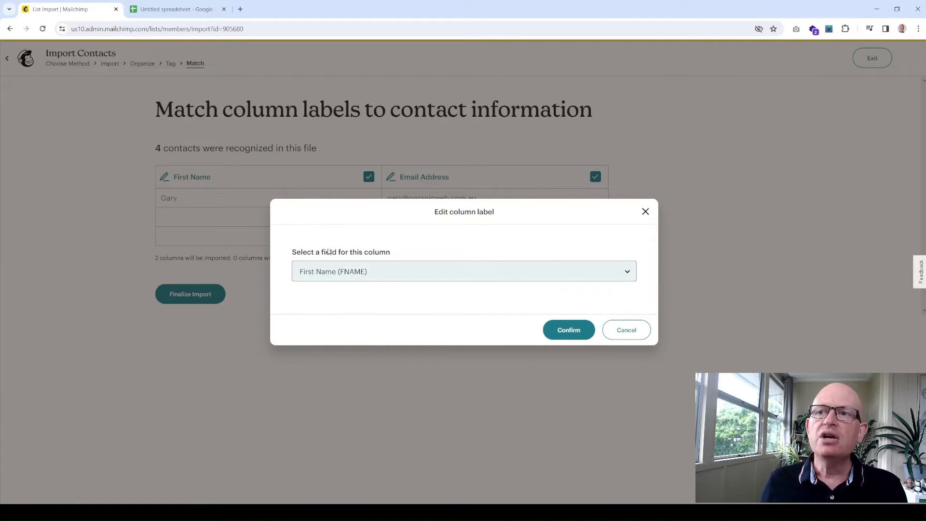
{"action": "left_click", "coordinate": [357, 271]}
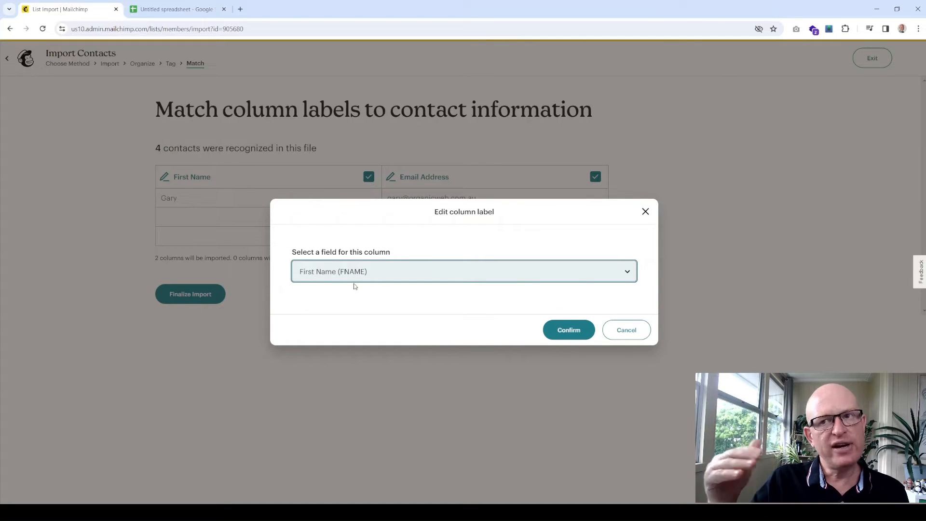
{"action": "left_click", "coordinate": [389, 246]}
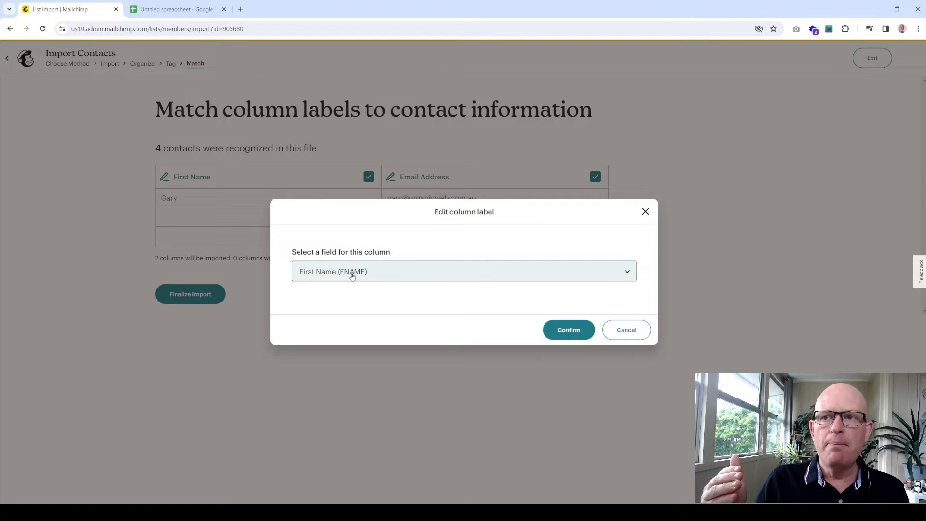
{"action": "left_click", "coordinate": [568, 330]}
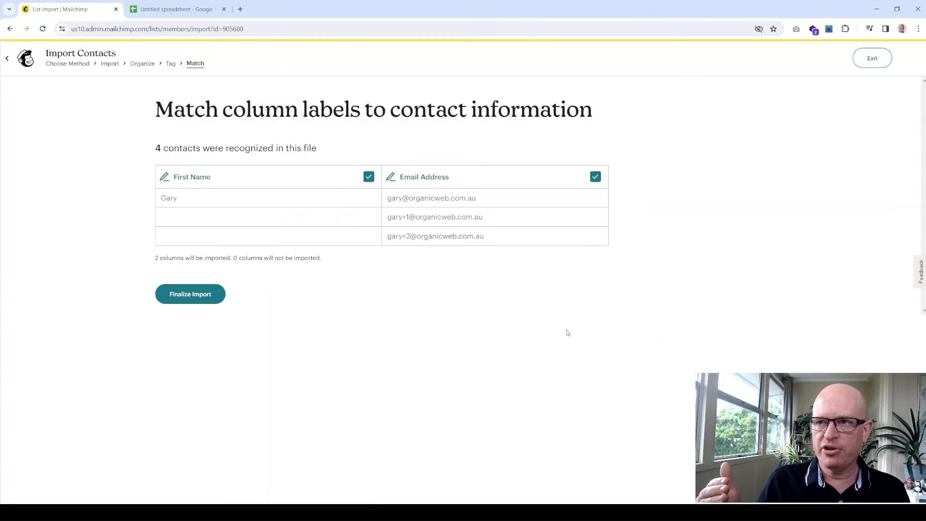
{"action": "left_click", "coordinate": [181, 293]}
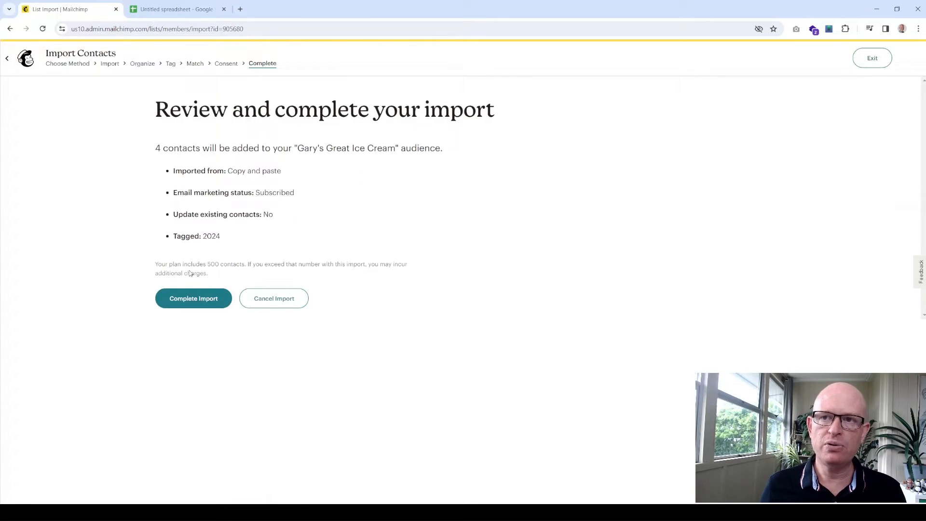
- Complete the import of the 4 contacts and open the list of imported contacts
{"action": "left_click", "coordinate": [210, 305]}
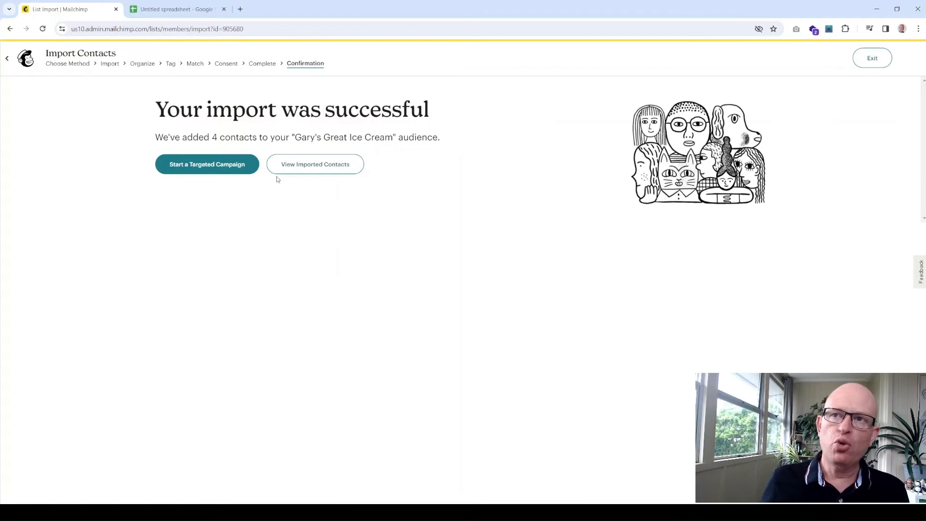
{"action": "left_click", "coordinate": [302, 168]}
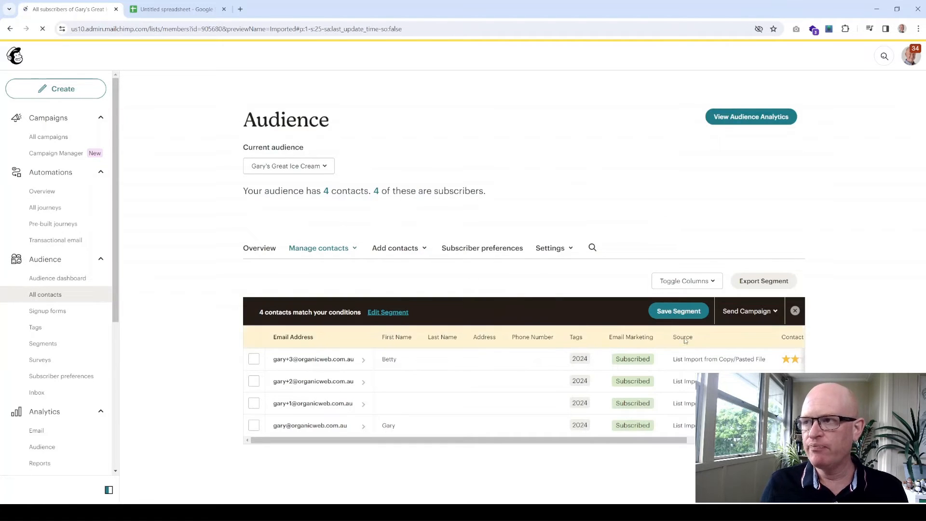
- Remove the imported-contacts filter to list the whole audience, then bring up the Google Sheets spreadsheet
{"action": "left_click", "coordinate": [794, 311]}
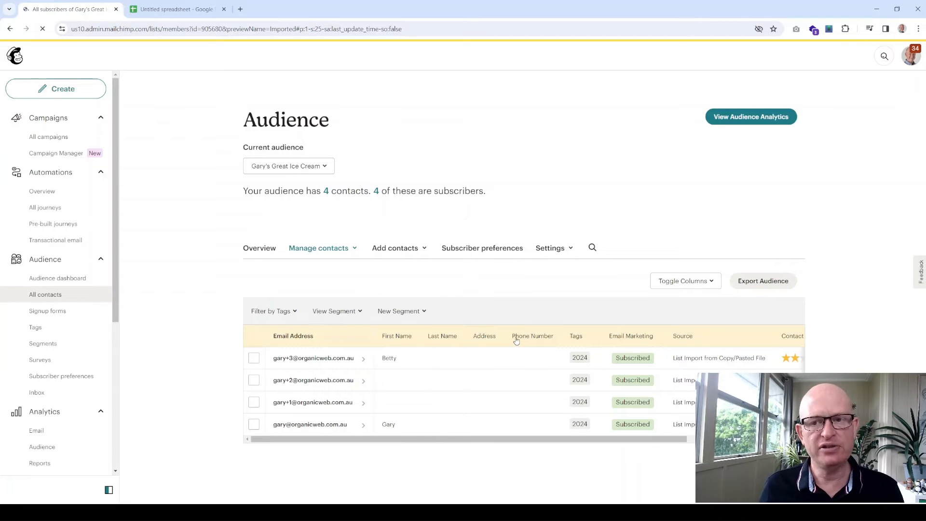
{"action": "left_click", "coordinate": [175, 9]}
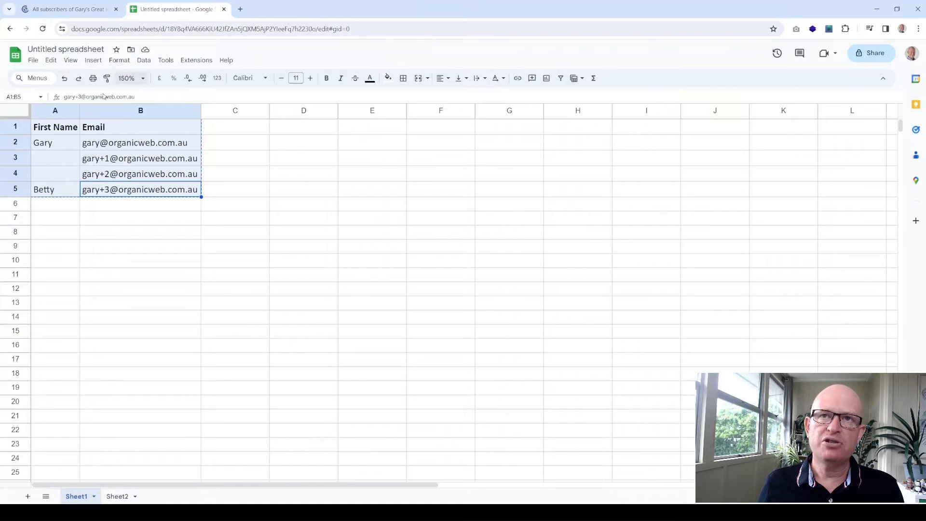
- Review Sheet2's full customer table with Store and Birthday columns, then return to Mailchimp
{"action": "left_click", "coordinate": [117, 496]}
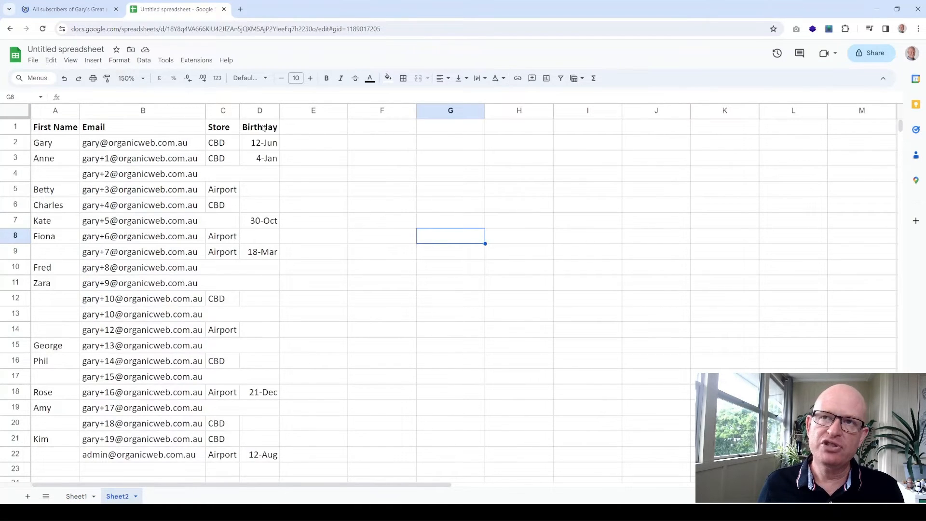
{"action": "left_click", "coordinate": [72, 9]}
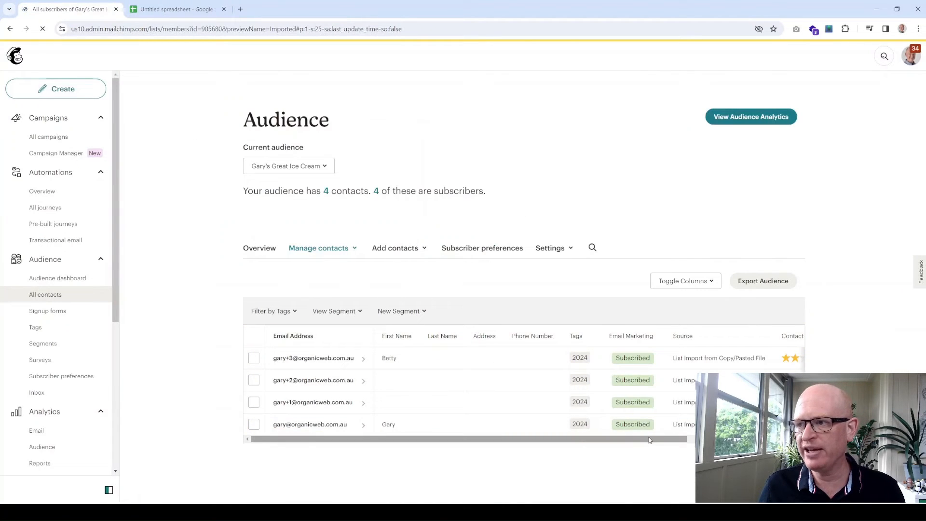
- Open the audience's Audience fields and *|MERGE|* tags page from the Settings menu
{"action": "left_click_drag", "start_coordinate": [649, 440], "coordinate": [603, 440]}
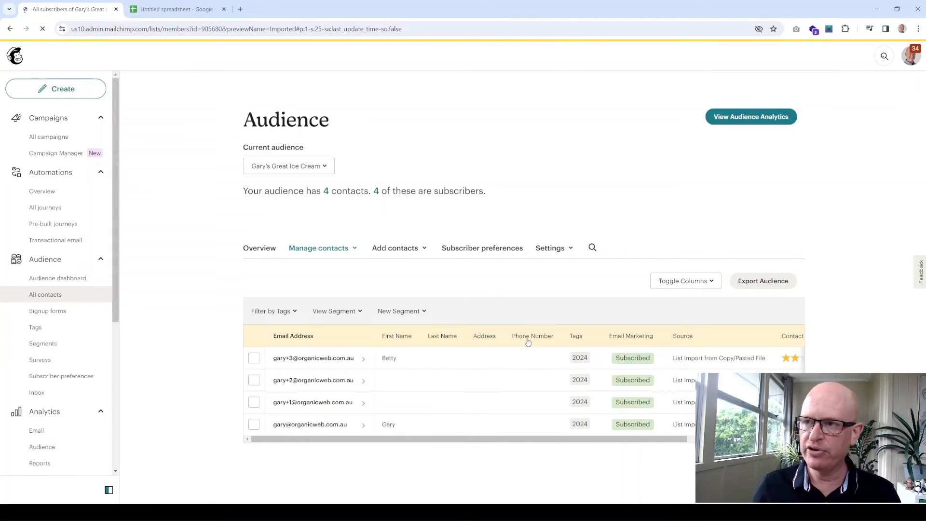
{"action": "left_click", "coordinate": [569, 251]}
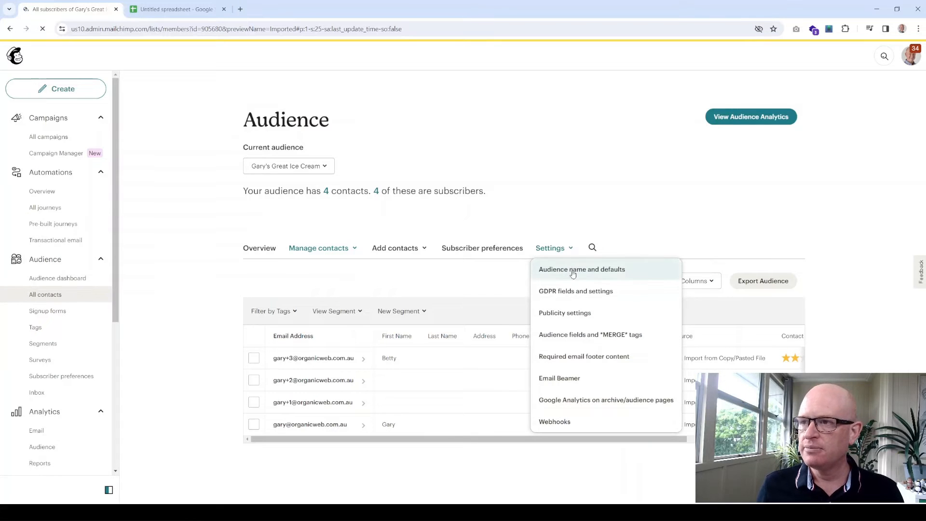
{"action": "left_click", "coordinate": [571, 339]}
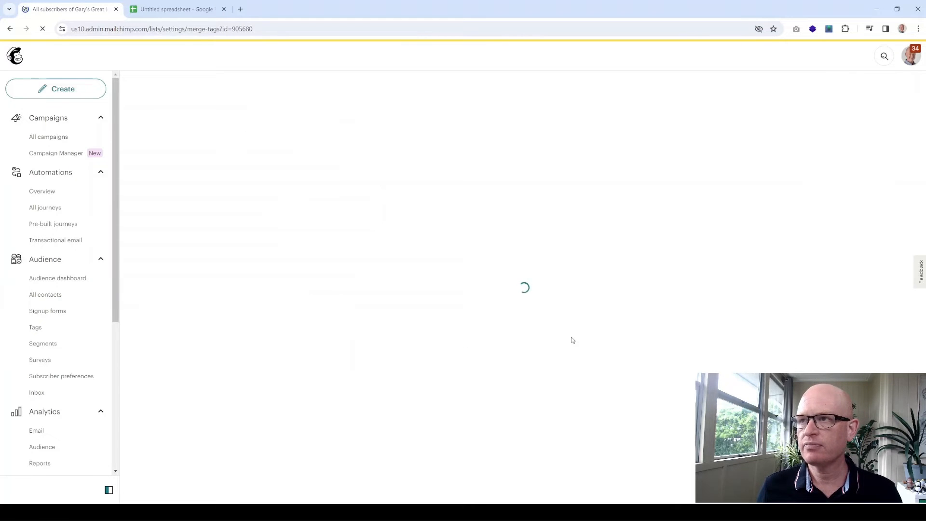
{"action": "scroll", "coordinate": [573, 337], "scroll_direction": "down", "scroll_amount": 2}
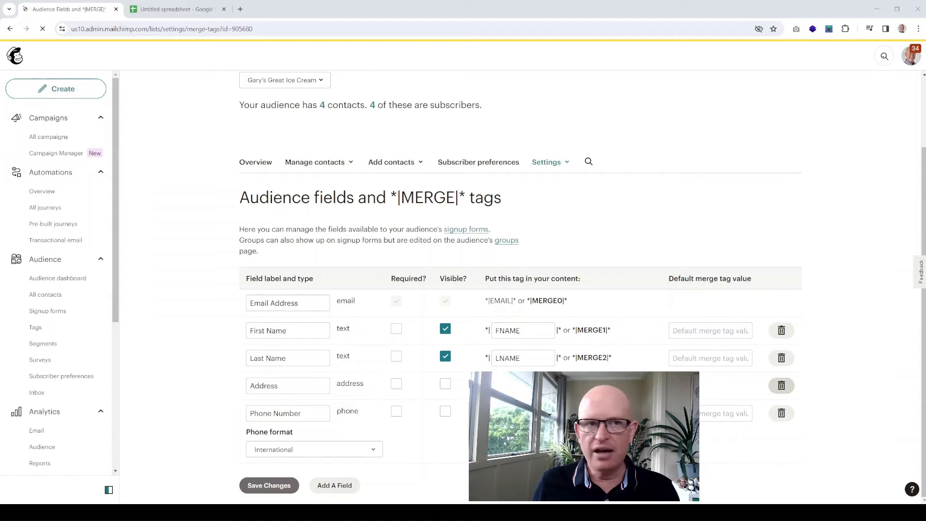
- Delete the Phone Number and Address merge fields, confirming each deletion with DELETE
{"action": "left_click", "coordinate": [781, 416]}
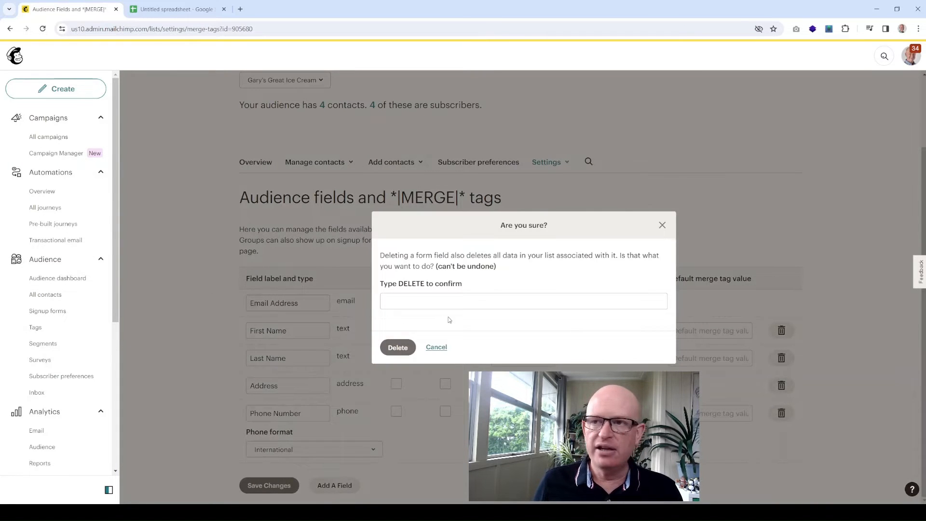
{"action": "left_click", "coordinate": [447, 301]}
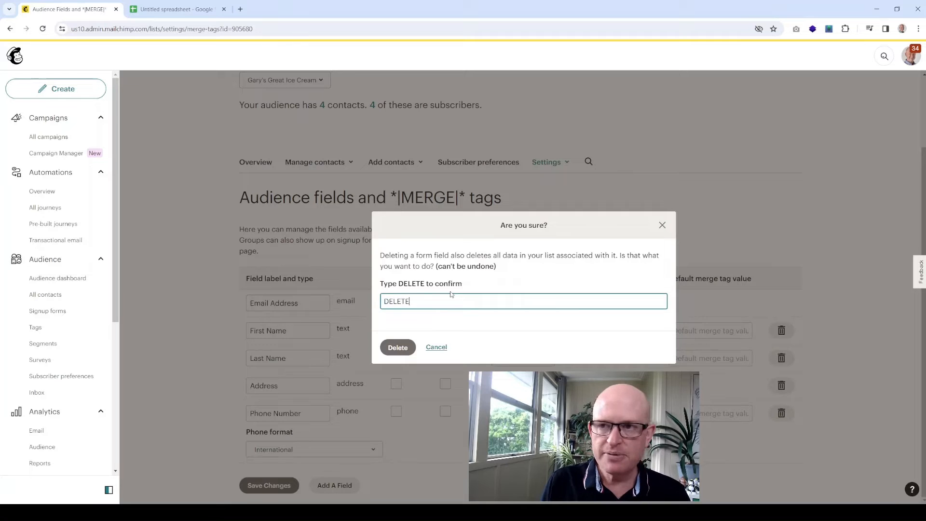
{"action": "left_click", "coordinate": [406, 348]}
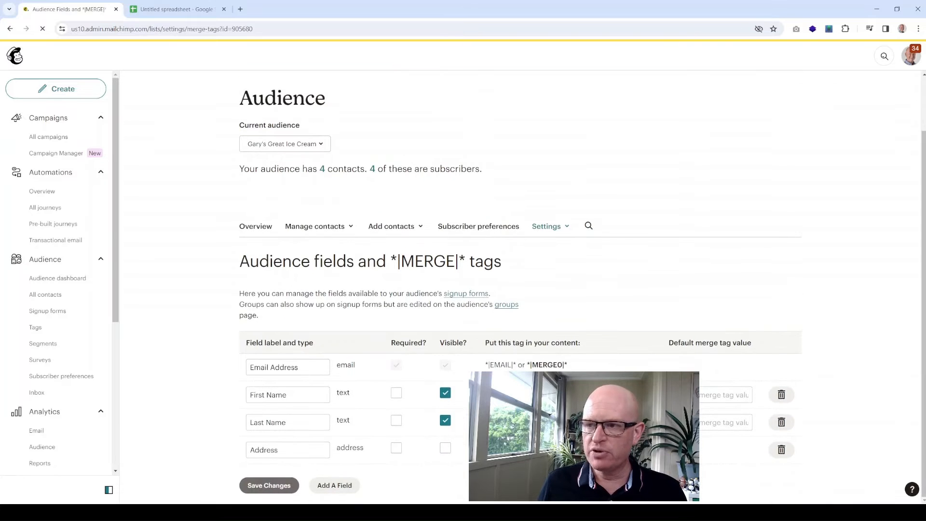
{"action": "left_click", "coordinate": [780, 450]}
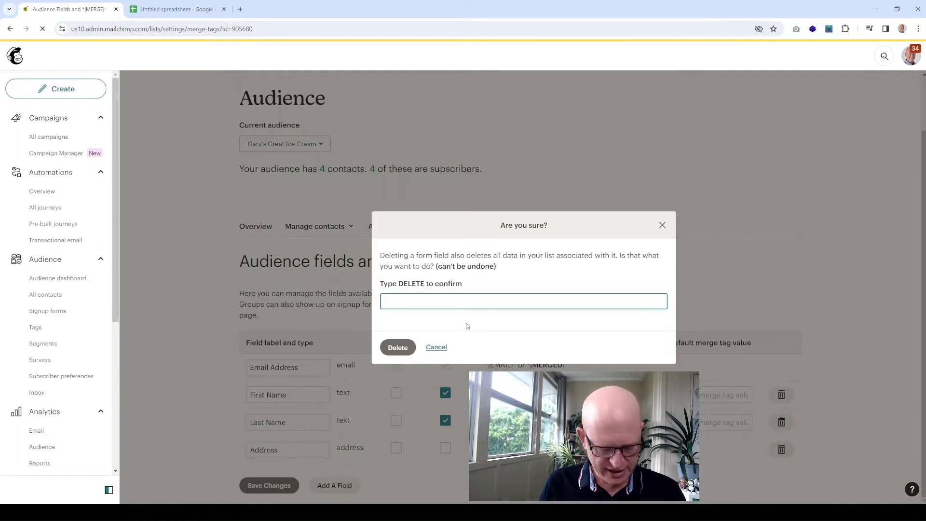
{"action": "type", "text": "DELETE"}
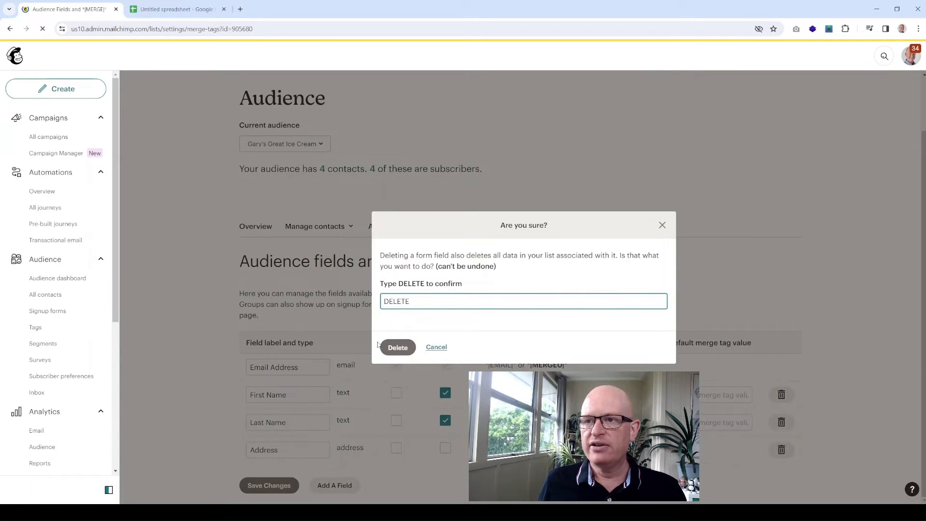
{"action": "left_click", "coordinate": [397, 347]}
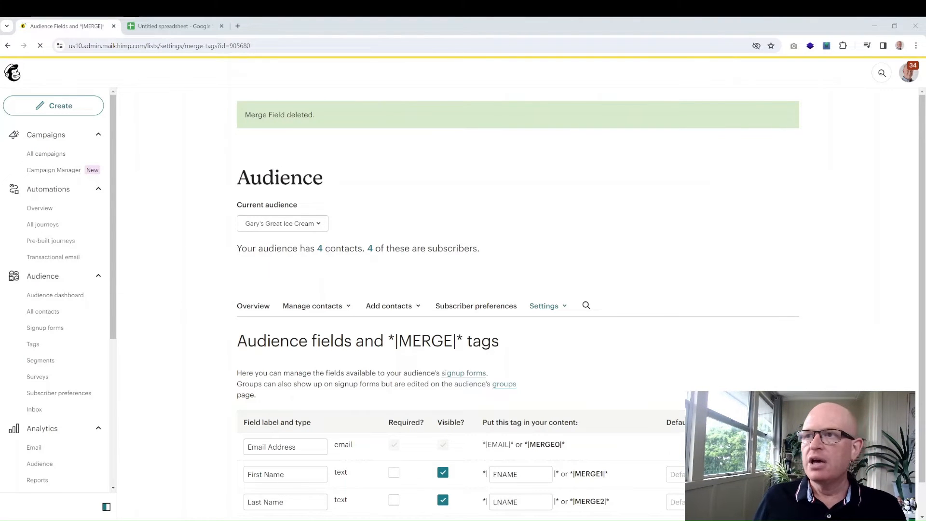
- Add a new text field labelled 'Store' to the ice cream audience and save it
{"action": "scroll", "coordinate": [601, 220], "scroll_direction": "down", "scroll_amount": 1}
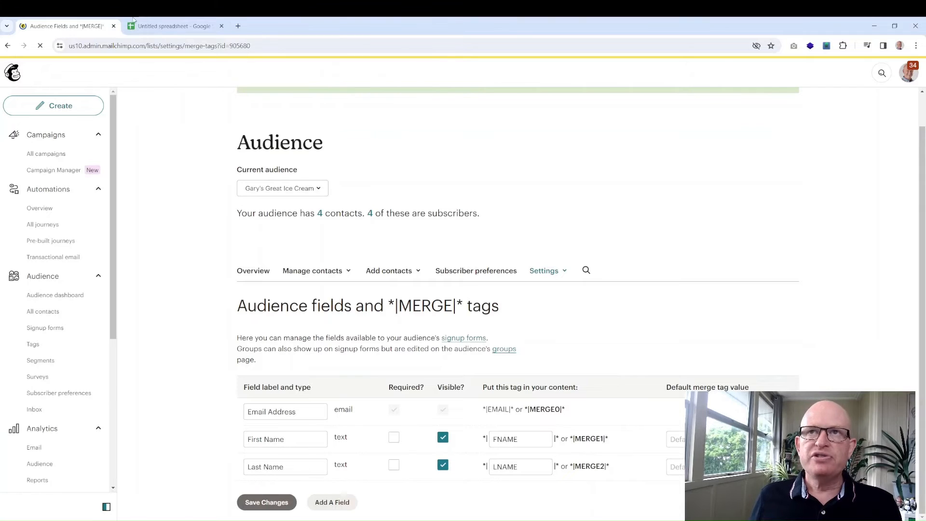
{"action": "left_click", "coordinate": [162, 27]}
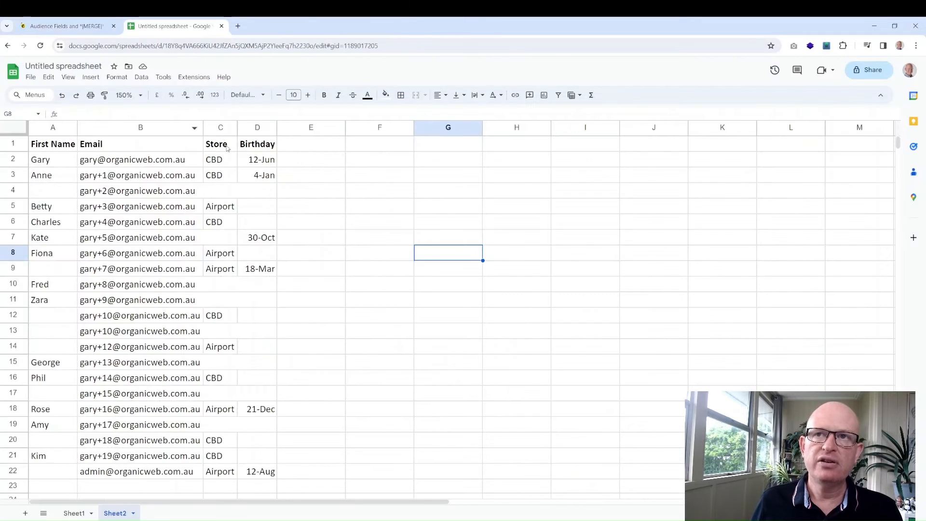
{"action": "left_click", "coordinate": [67, 26]}
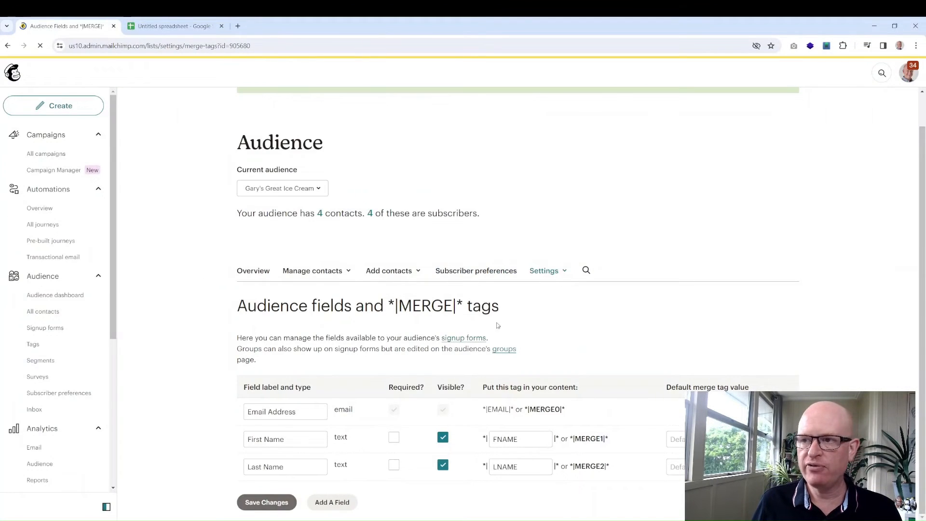
{"action": "left_click", "coordinate": [332, 506]}
{"action": "scroll", "coordinate": [359, 456], "scroll_direction": "down", "scroll_amount": 1}
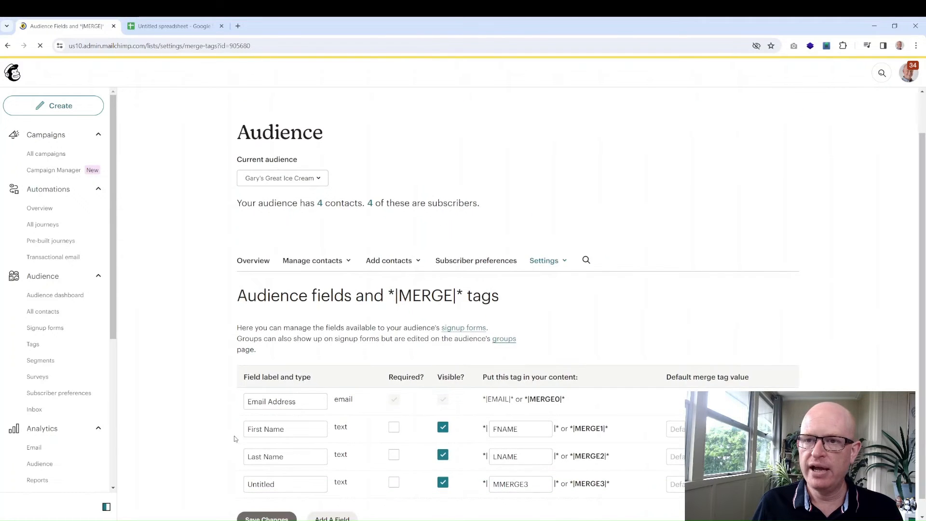
{"action": "left_click_drag", "start_coordinate": [281, 466], "coordinate": [238, 471]}
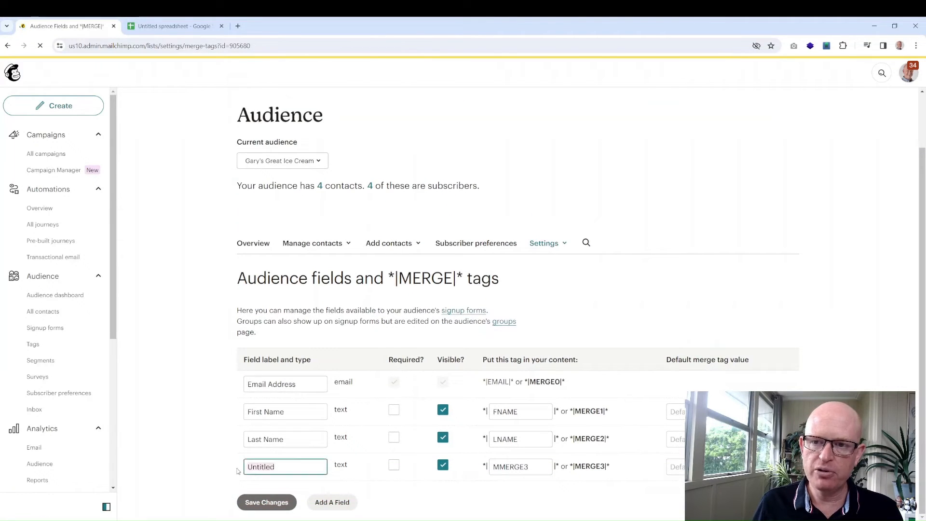
{"action": "type", "text": "Store"}
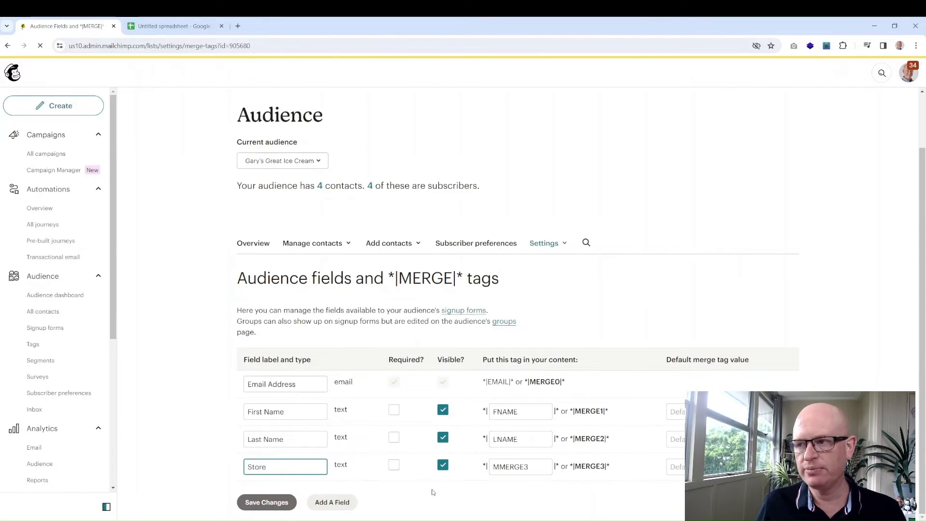
{"action": "left_click", "coordinate": [268, 502]}
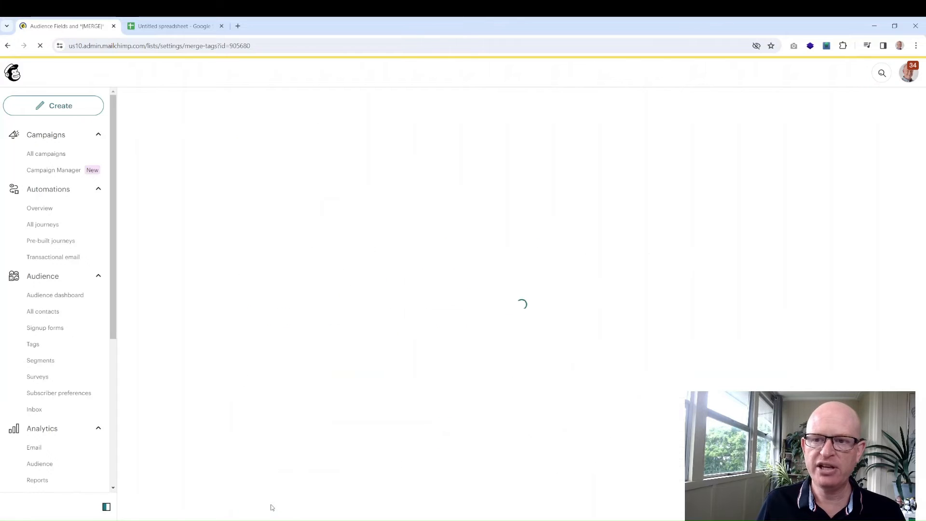
{"action": "left_click", "coordinate": [179, 26]}
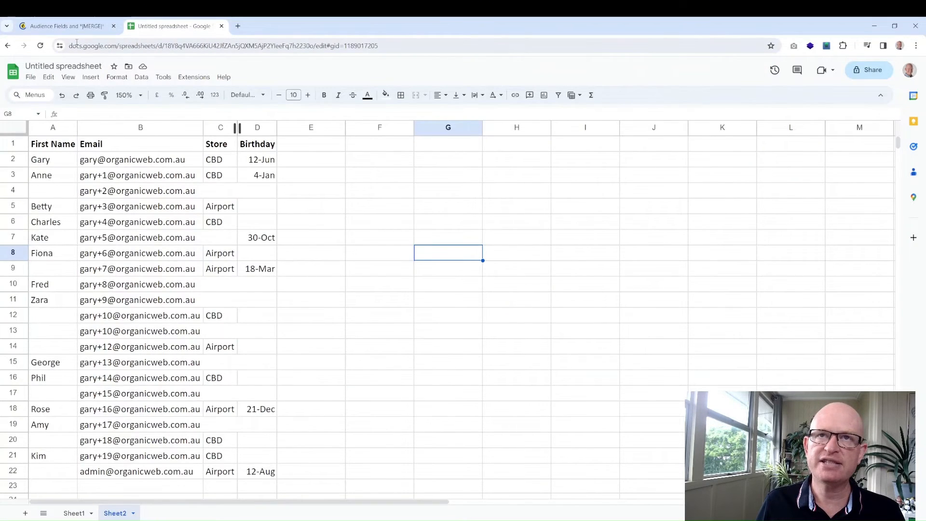
- Go from the spreadsheet back to the Mailchimp audience fields page
{"action": "left_click", "coordinate": [65, 28]}
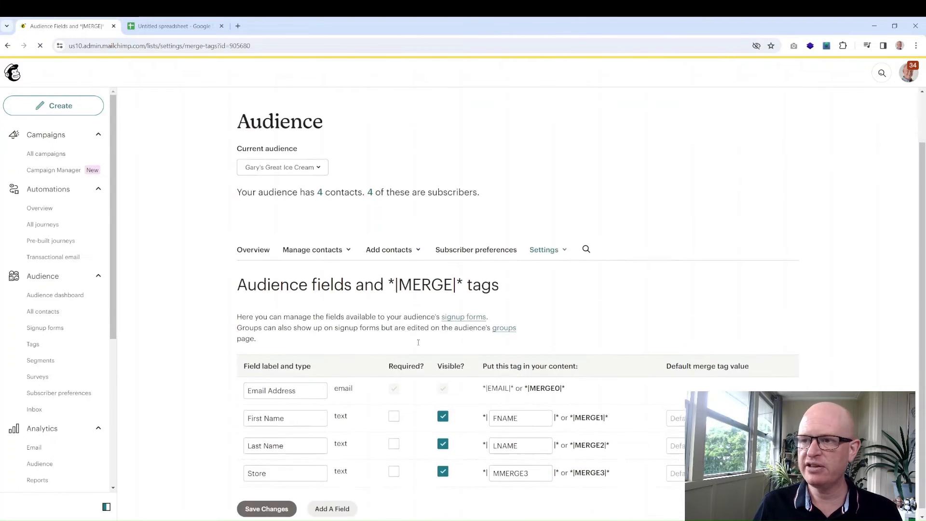
- Add a birthday-type field labelled 'Birthday' with DD / MM date format and save it
{"action": "left_click", "coordinate": [329, 502]}
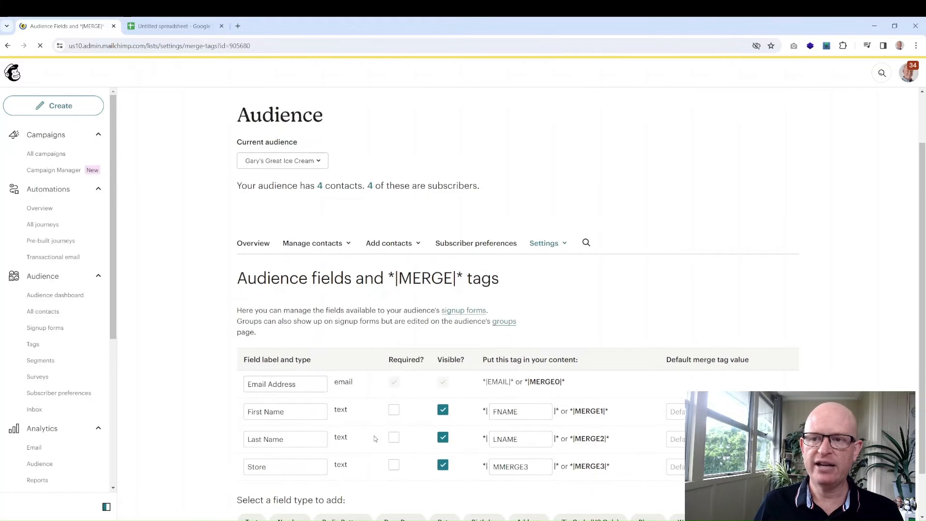
{"action": "scroll", "coordinate": [367, 431], "scroll_direction": "down", "scroll_amount": 1}
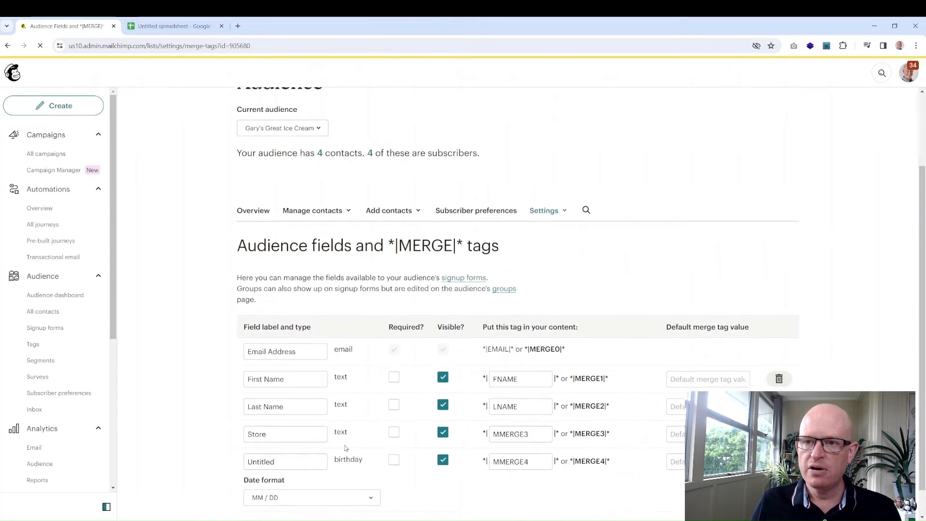
{"action": "double_click", "coordinate": [296, 435]}
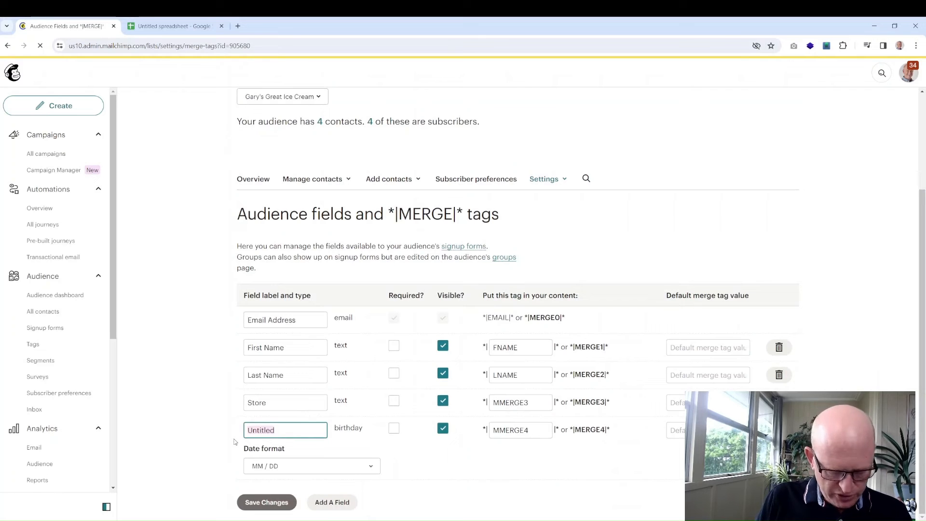
{"action": "type", "text": "Birthday"}
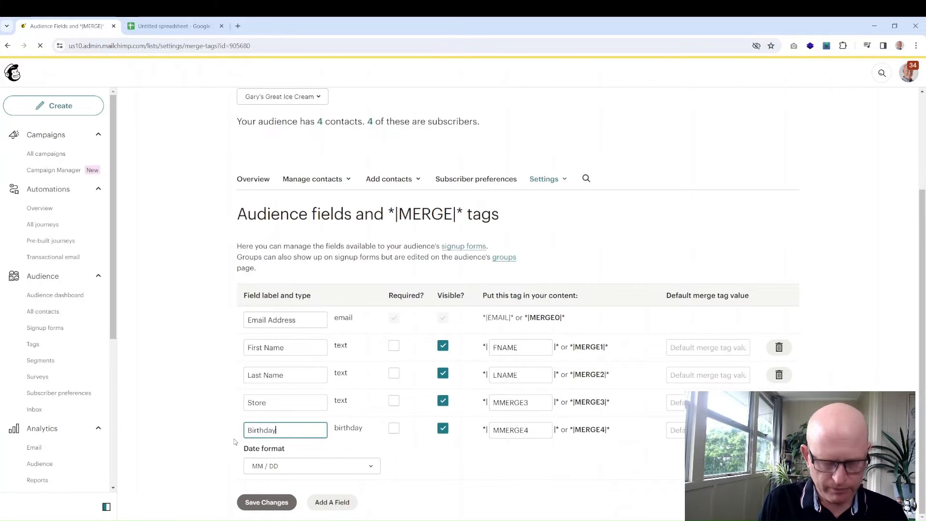
{"action": "left_click", "coordinate": [270, 466]}
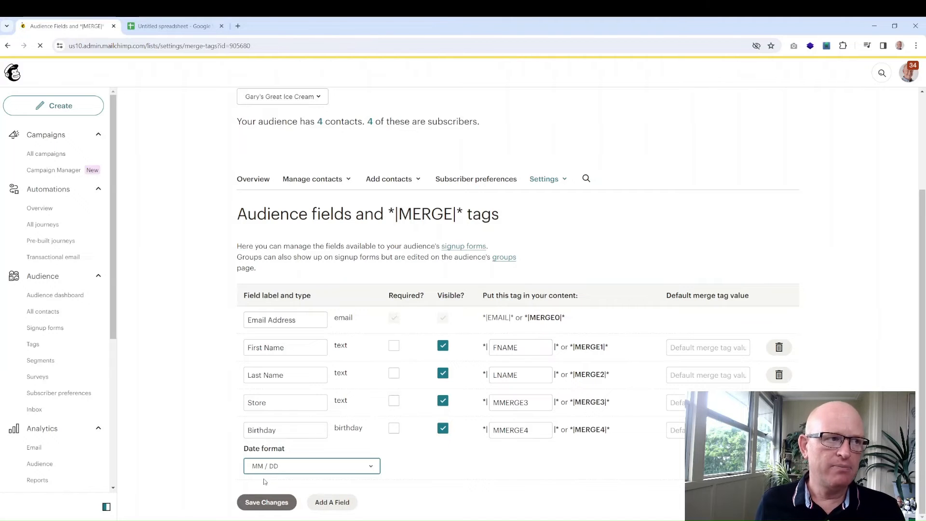
{"action": "key", "text": "Down"}
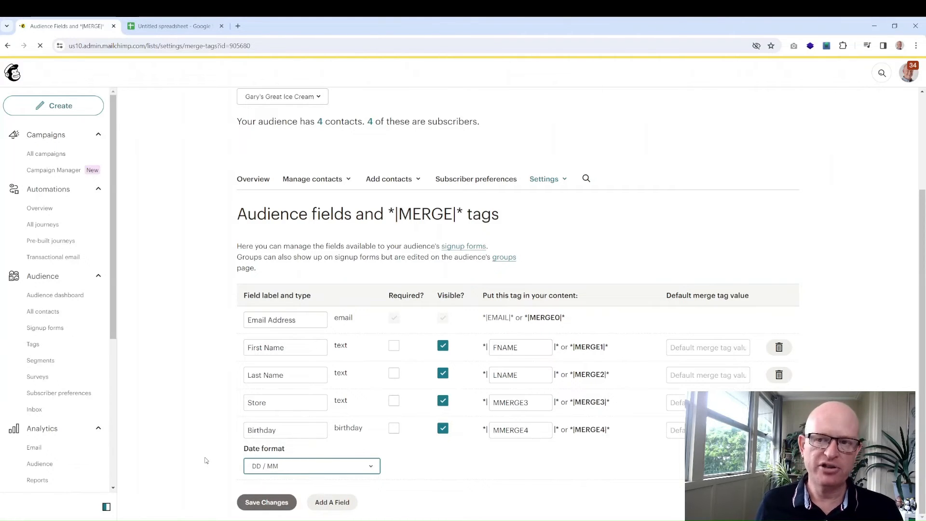
{"action": "left_click", "coordinate": [267, 507]}
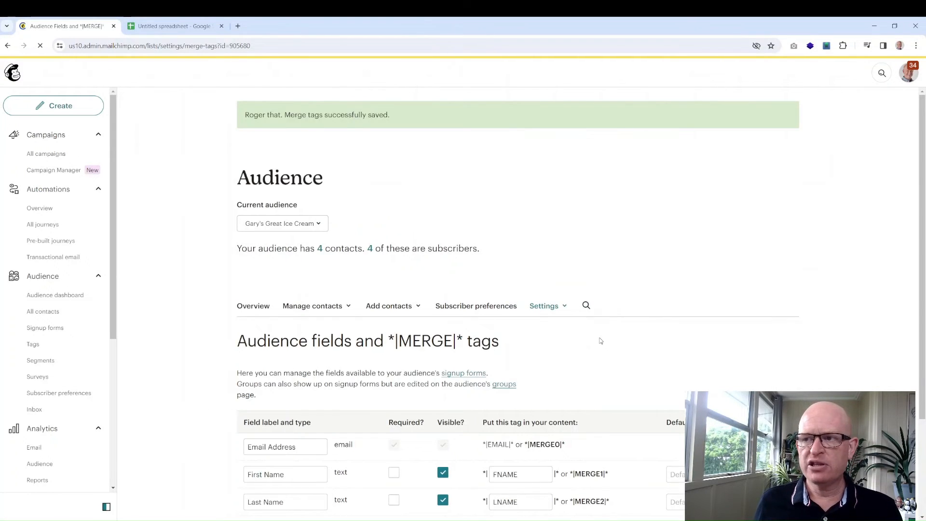
- Give First Name the default merge value 'Ice Cream Lover' and save the fields
{"action": "scroll", "coordinate": [604, 333], "scroll_direction": "down", "scroll_amount": 3}
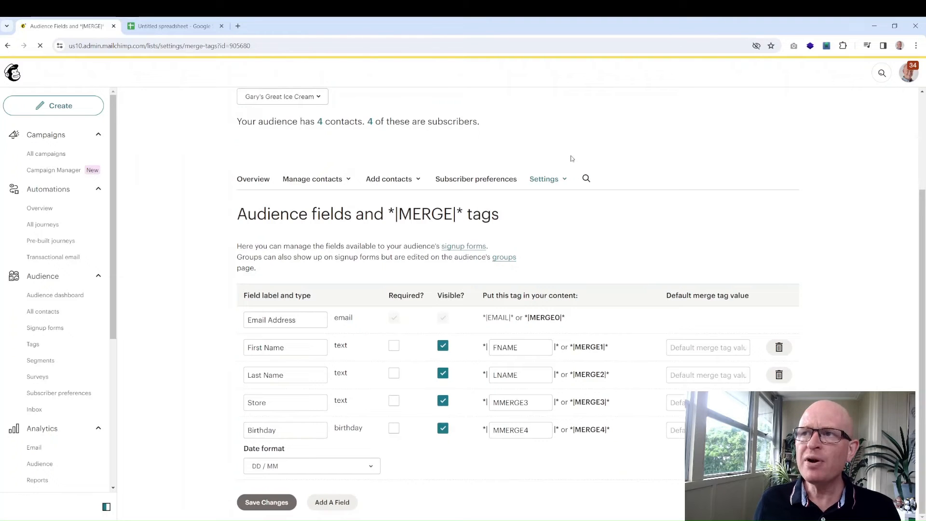
{"action": "left_click", "coordinate": [567, 182]}
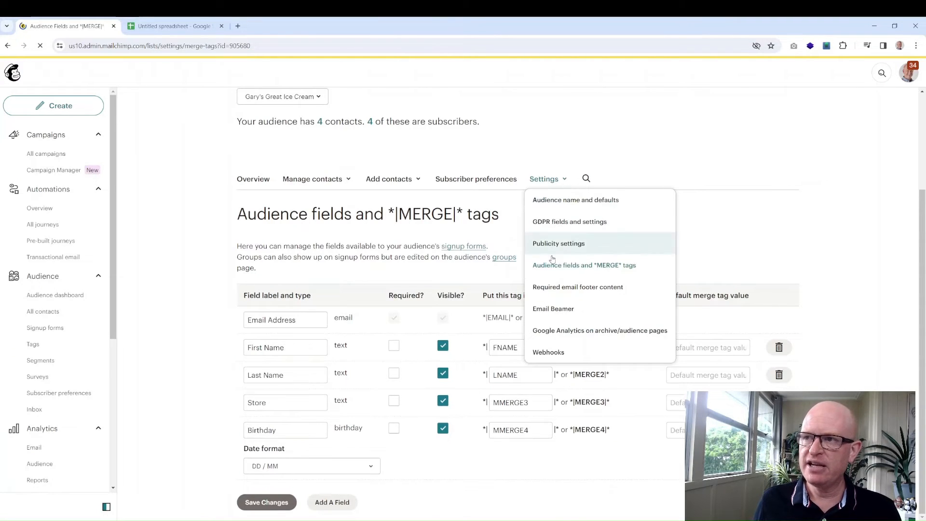
{"action": "left_click", "coordinate": [727, 223]}
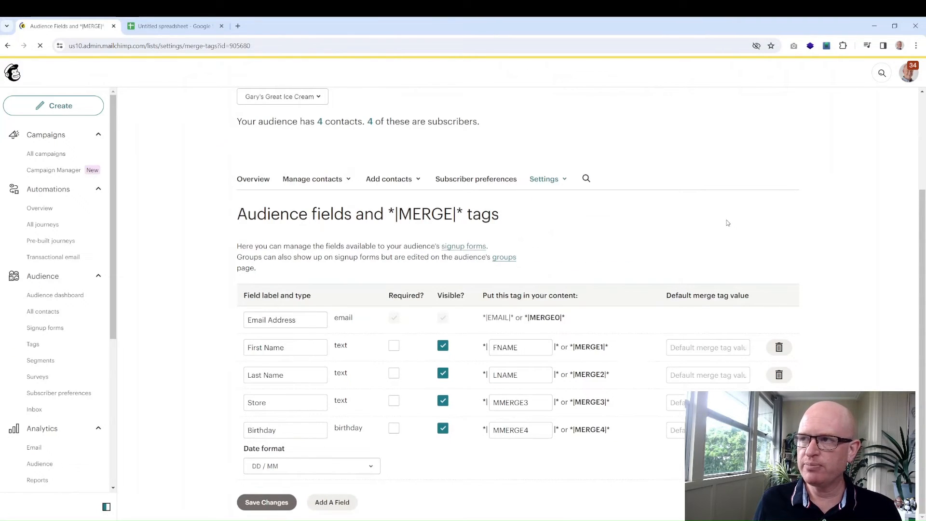
{"action": "left_click", "coordinate": [695, 347]}
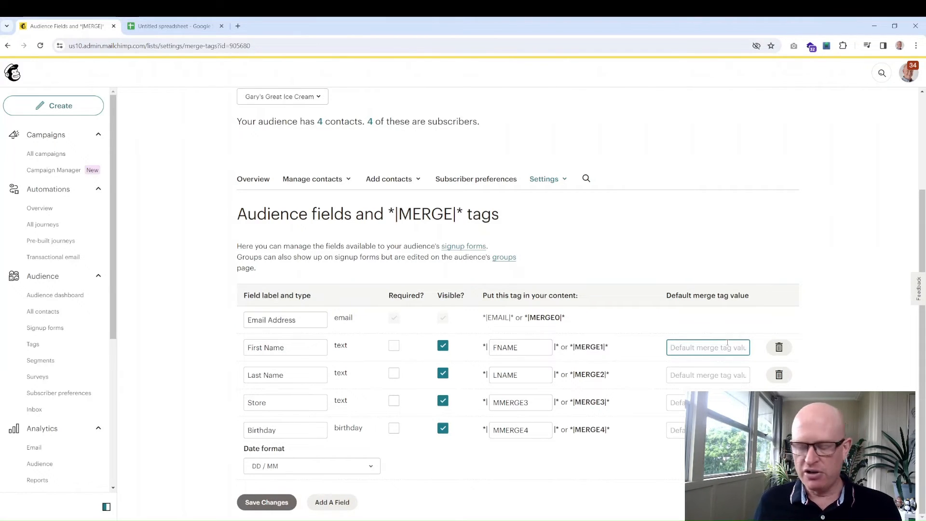
{"action": "type", "text": "I"}
{"action": "key", "text": "BackSpace"}
{"action": "type", "text": "Ice Cream Lover"}
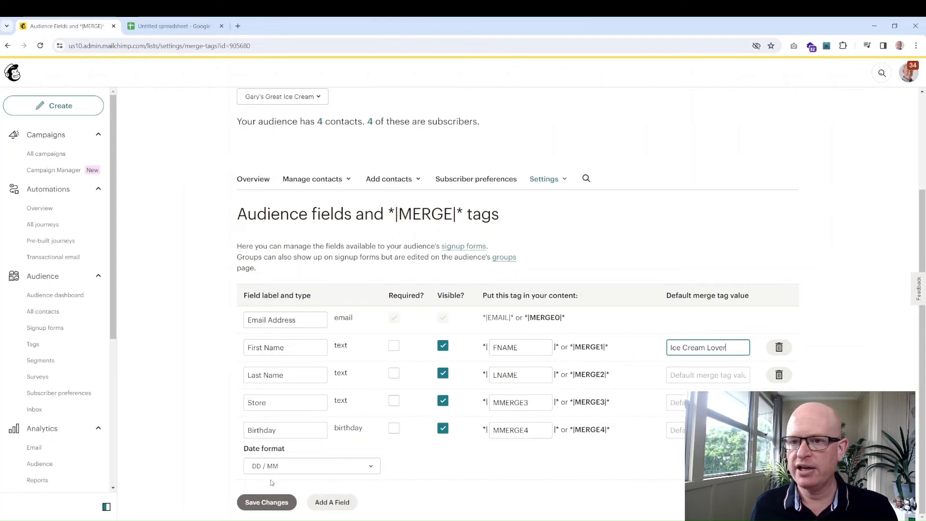
{"action": "left_click", "coordinate": [264, 502]}
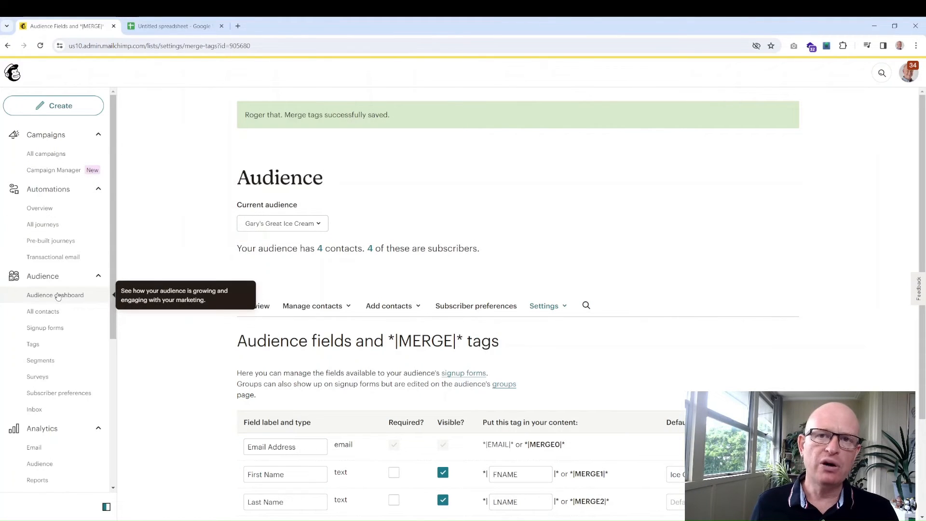
- View All contacts with the new empty Store and Birthday columns, then return to the spreadsheet
{"action": "left_click", "coordinate": [46, 311]}
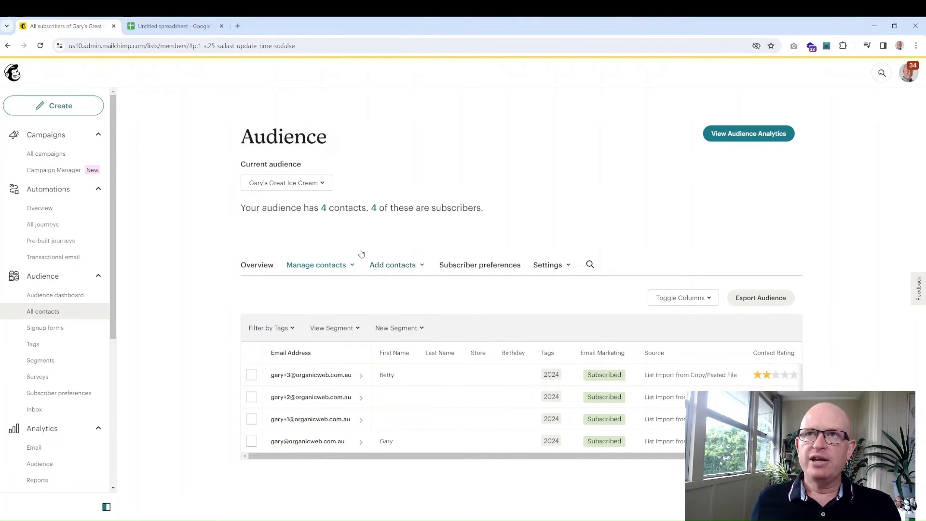
{"action": "left_click", "coordinate": [159, 27]}
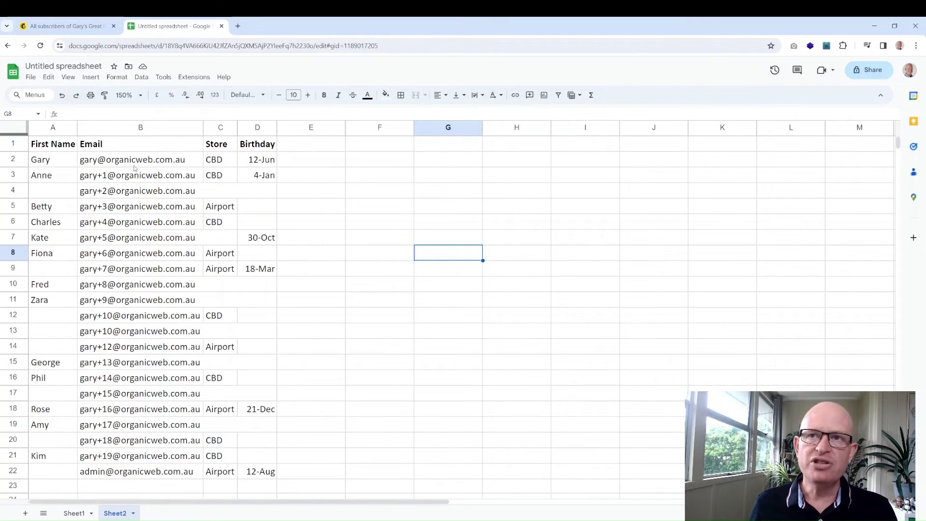
- Inspect Sheet2's contact cells, including the merged B4:D4 row, Store in C2 and birthdays in D3 and D5
{"action": "left_click", "coordinate": [243, 194]}
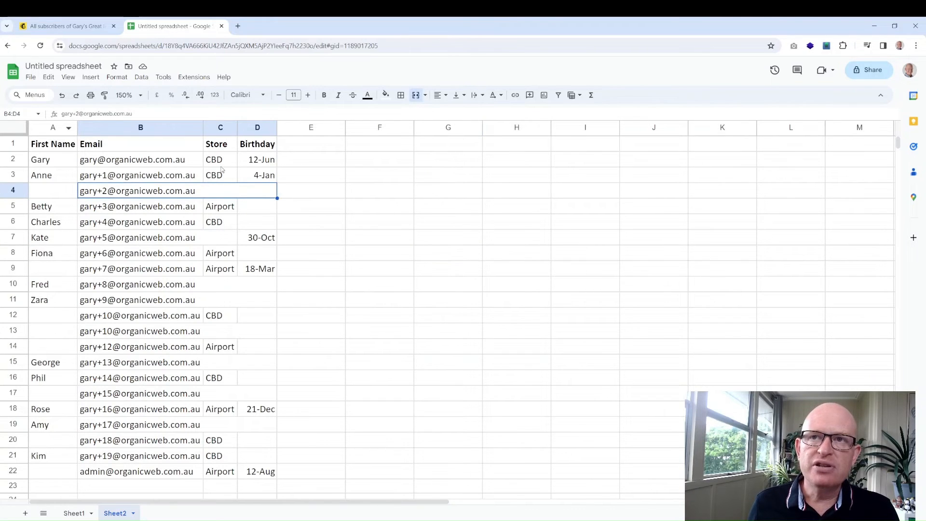
{"action": "left_click", "coordinate": [221, 165]}
{"action": "left_click", "coordinate": [264, 170]}
{"action": "left_click", "coordinate": [252, 211]}
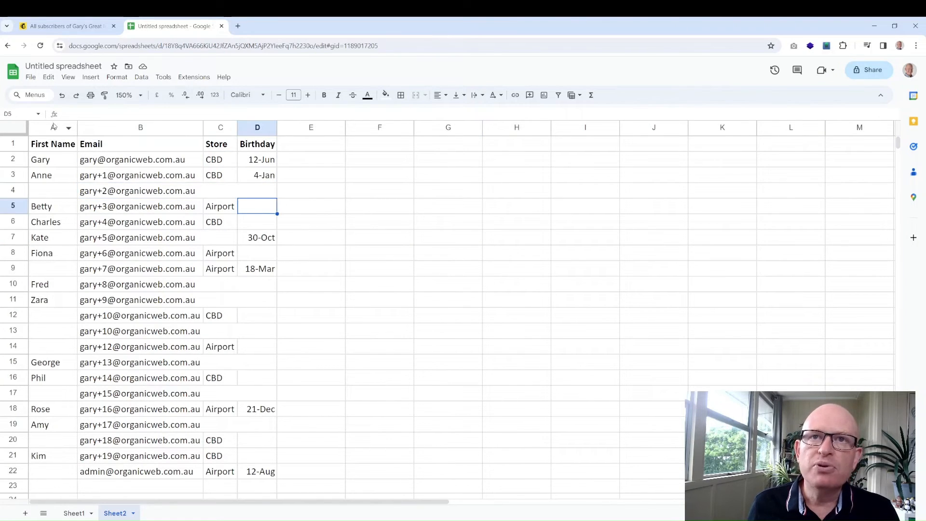
- Copy columns A–D of the contact table and switch back to the Mailchimp contacts page
{"action": "left_click_drag", "start_coordinate": [56, 128], "coordinate": [202, 130]}
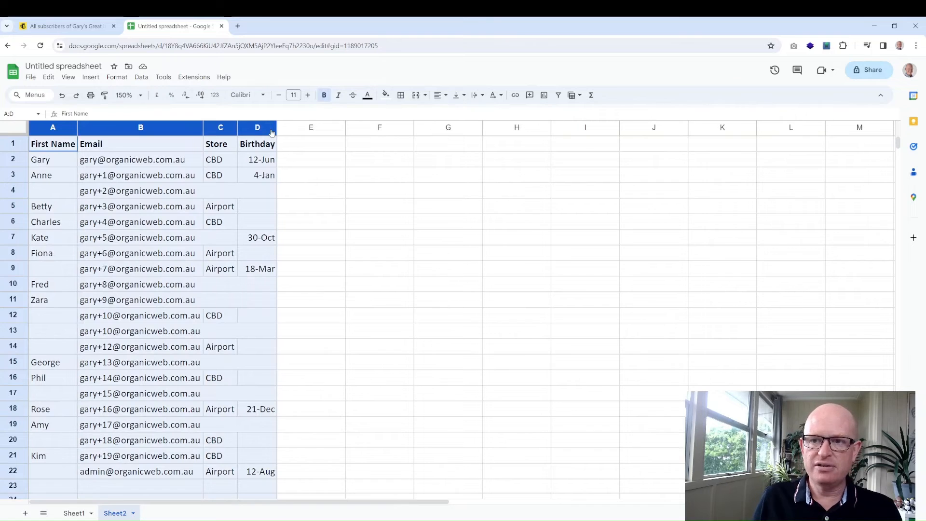
{"action": "key", "text": "ctrl+c"}
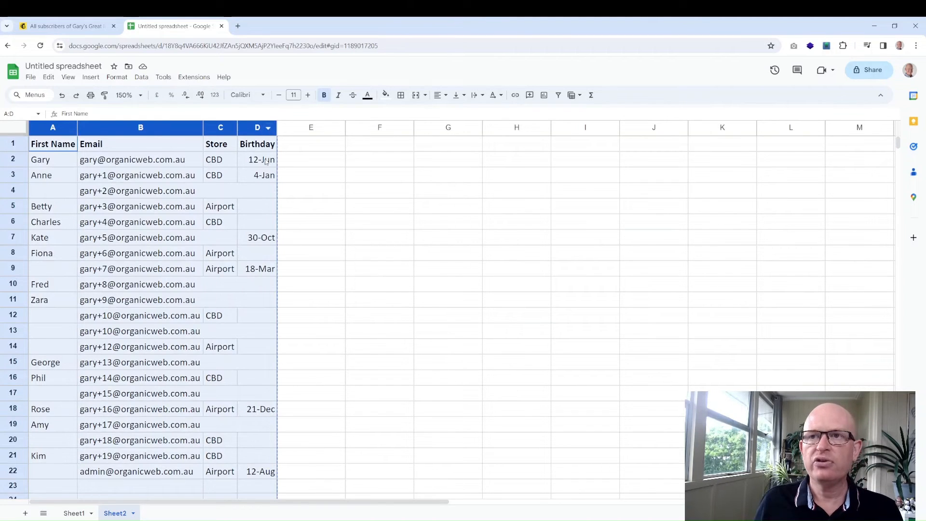
{"action": "left_click", "coordinate": [281, 196]}
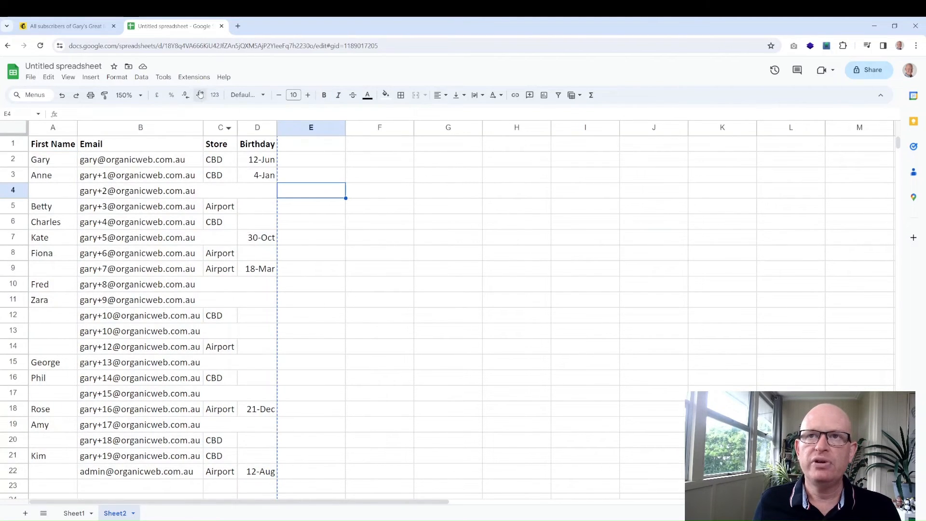
{"action": "left_click", "coordinate": [85, 21]}
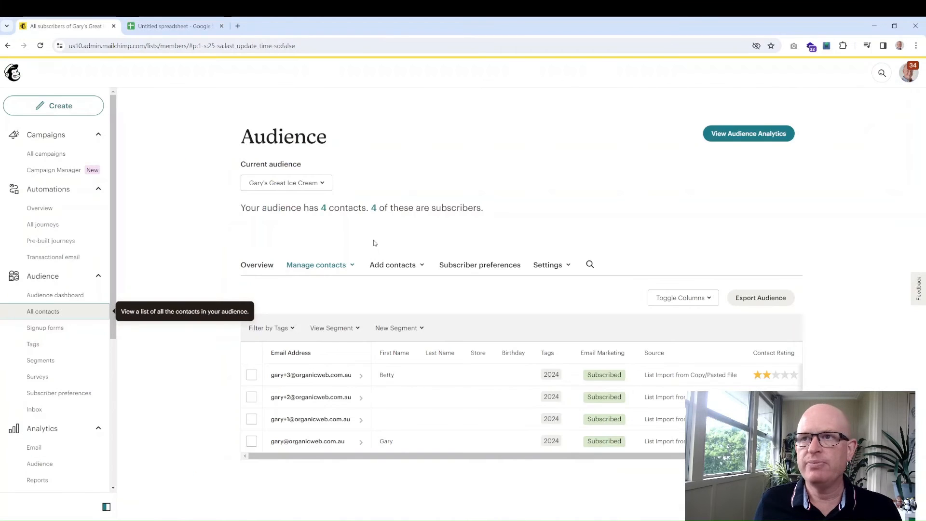
- Import contacts via Copy and paste, pasting the First Name, Email, Store and Birthday columns, then continue
{"action": "left_click", "coordinate": [417, 266]}
{"action": "left_click", "coordinate": [410, 314]}
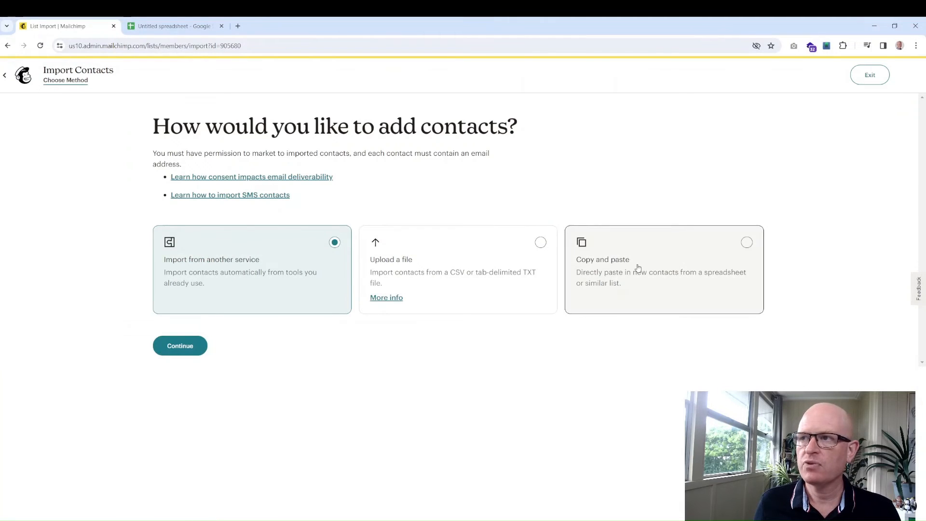
{"action": "left_click", "coordinate": [633, 268]}
{"action": "left_click", "coordinate": [179, 356]}
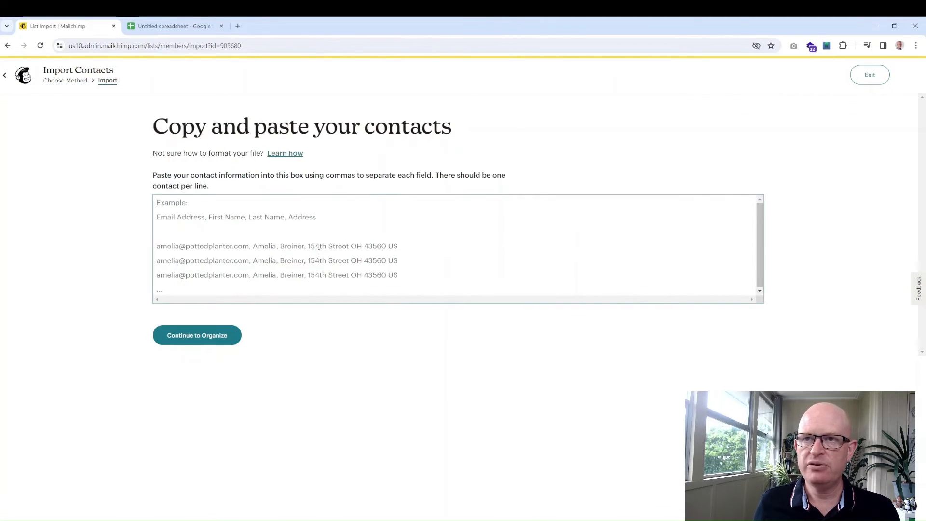
{"action": "key", "text": "ctrl+v"}
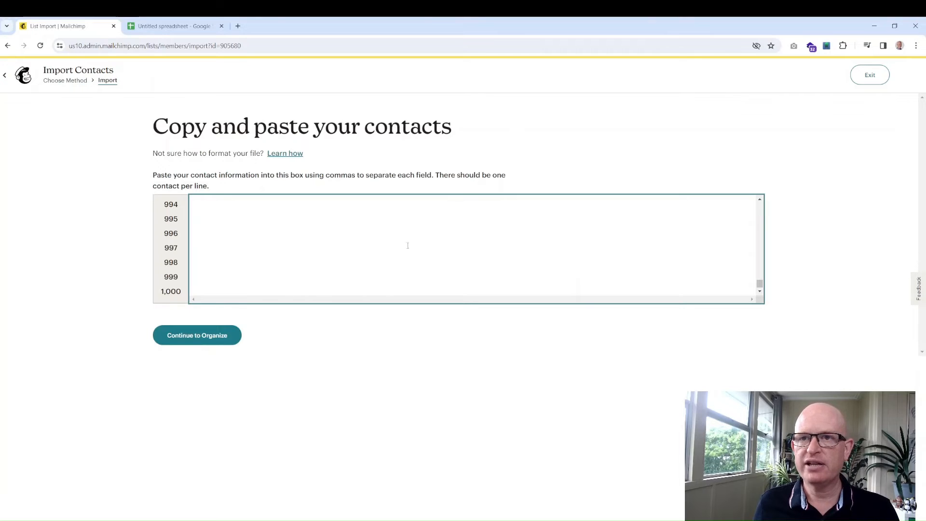
{"action": "left_click_drag", "start_coordinate": [760, 287], "coordinate": [762, 198]}
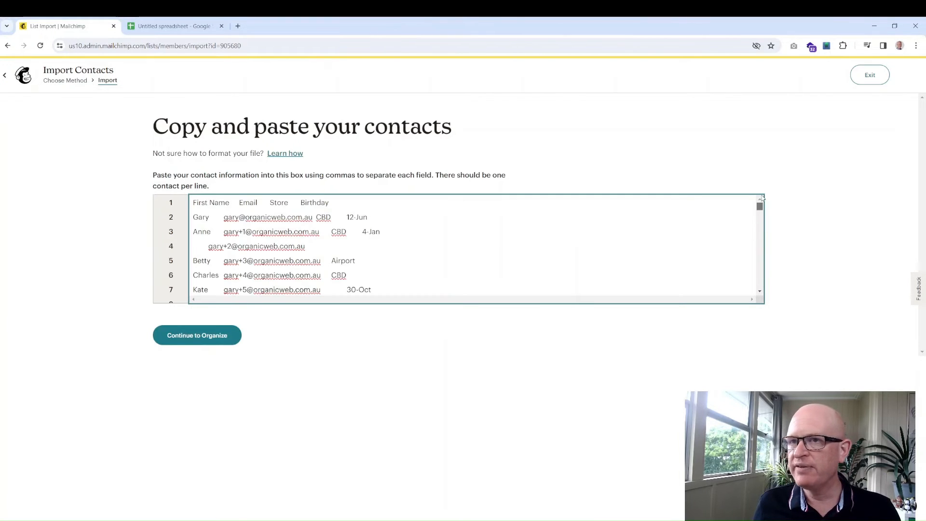
{"action": "left_click", "coordinate": [184, 340]}
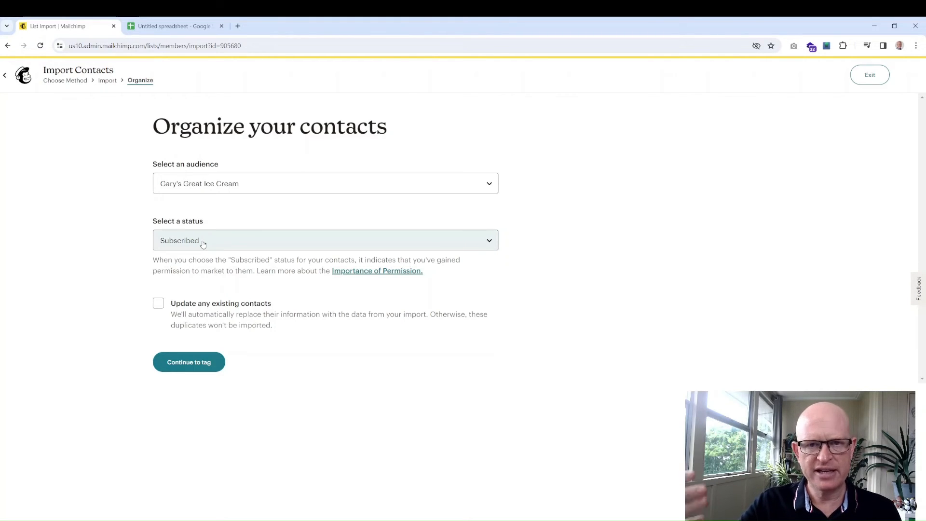
- Set the import to update existing contacts and create the tag 'Ice Cream Lovers'
{"action": "left_click", "coordinate": [158, 305]}
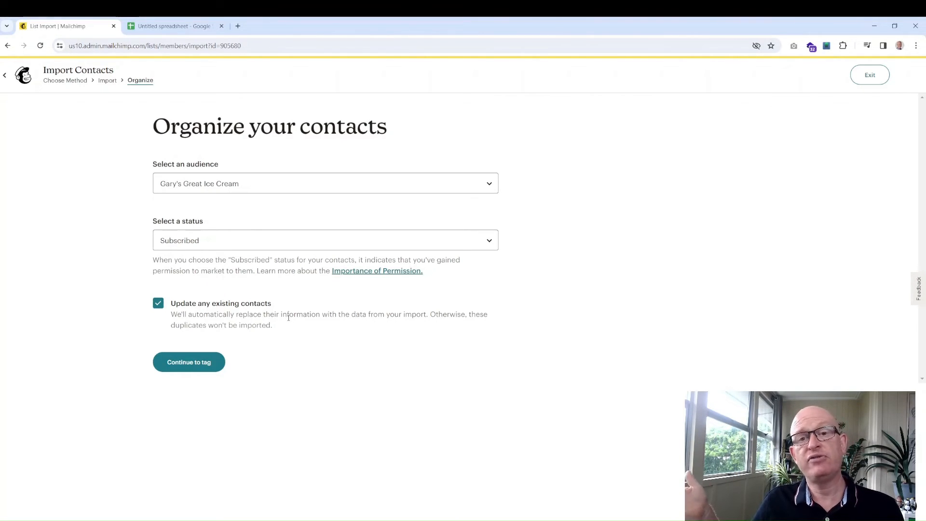
{"action": "left_click", "coordinate": [197, 367]}
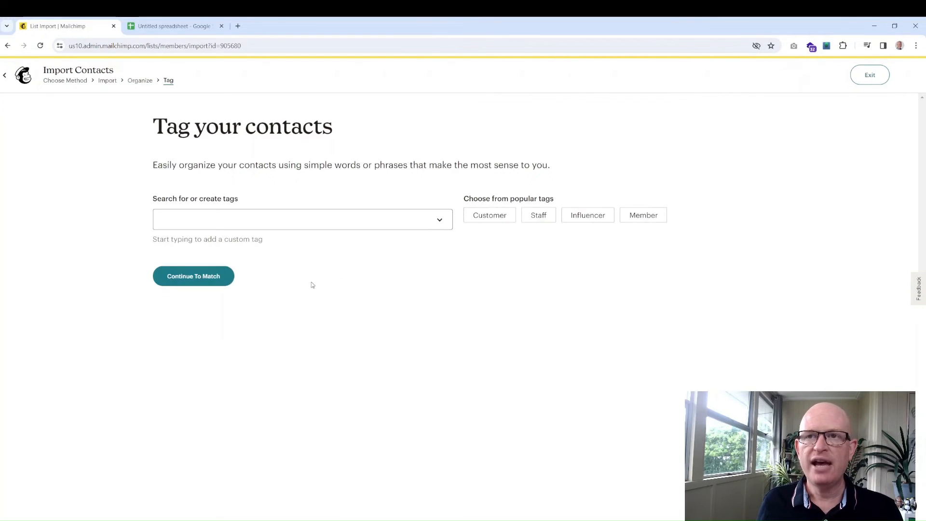
{"action": "left_click", "coordinate": [279, 221]}
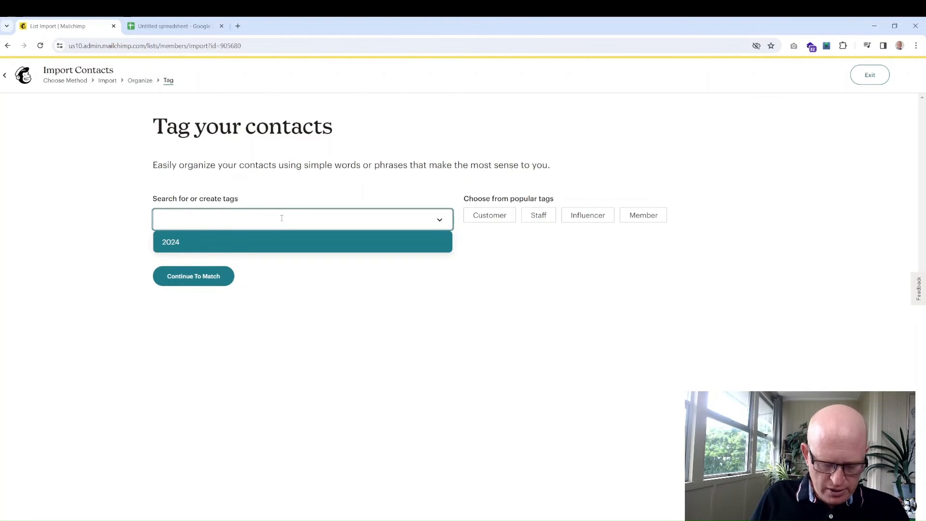
{"action": "type", "text": "Ice "}
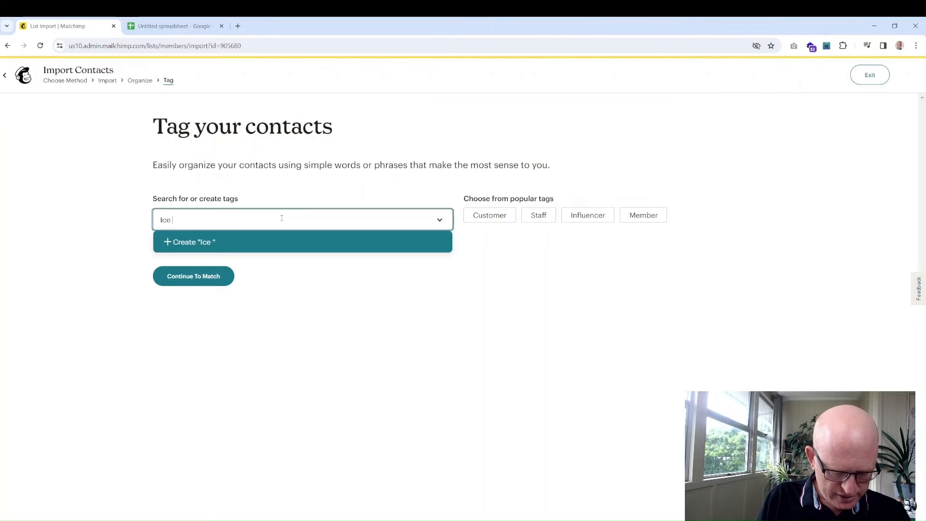
{"action": "type", "text": "Cream Lovers"}
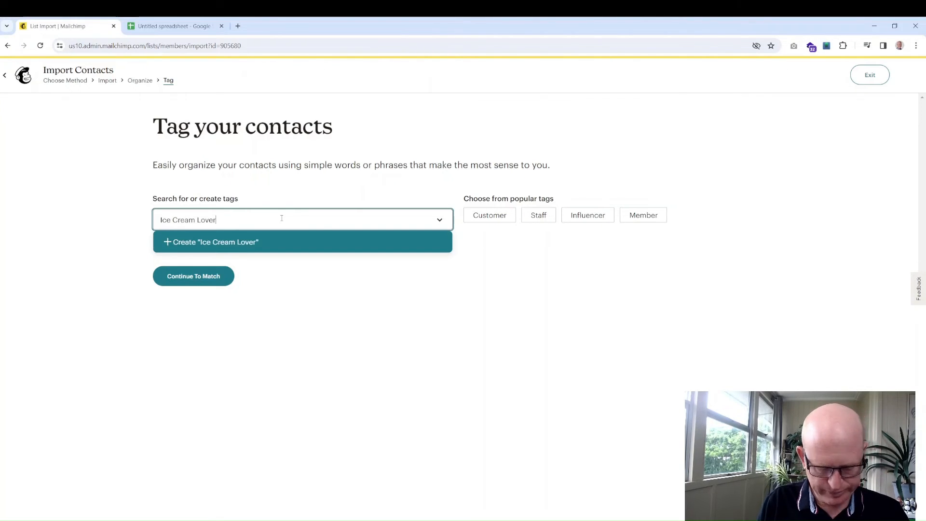
{"action": "left_click", "coordinate": [259, 246]}
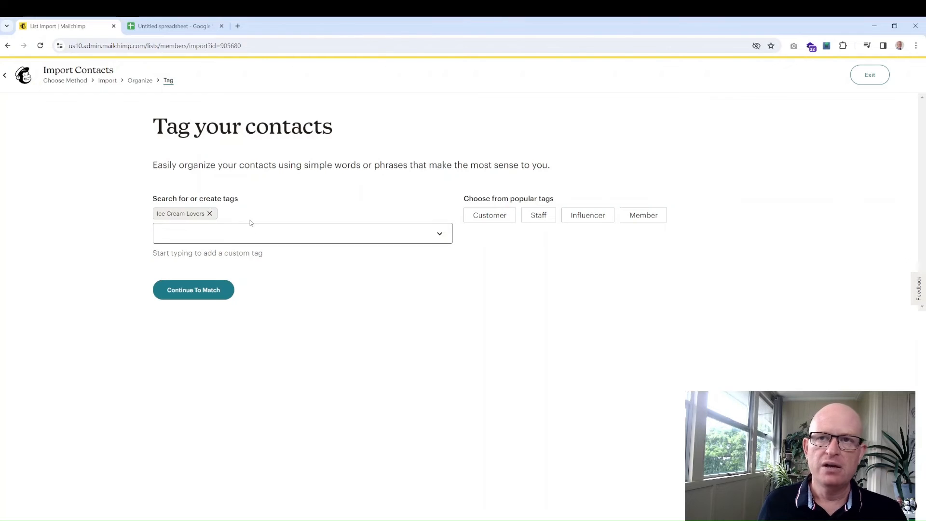
- Accept the column matches, then finalize and complete the import
{"action": "left_click", "coordinate": [193, 291]}
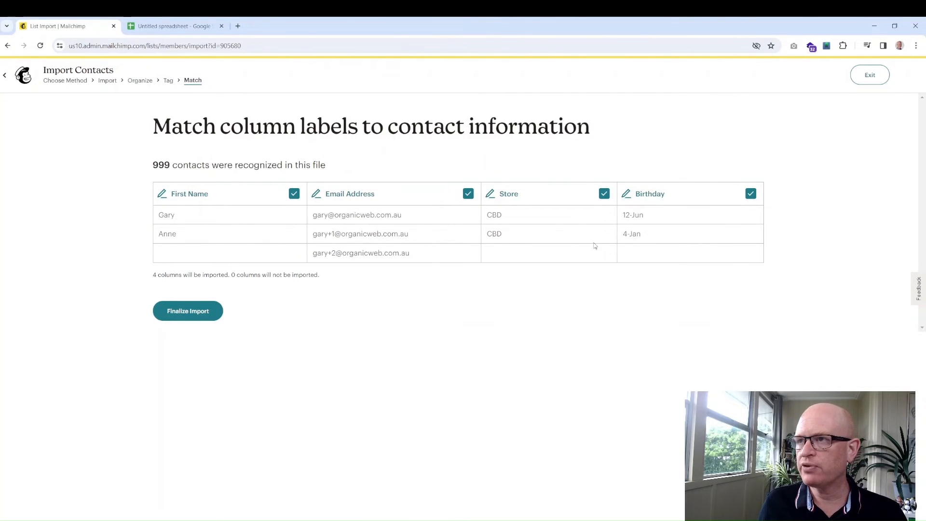
{"action": "left_click", "coordinate": [177, 313]}
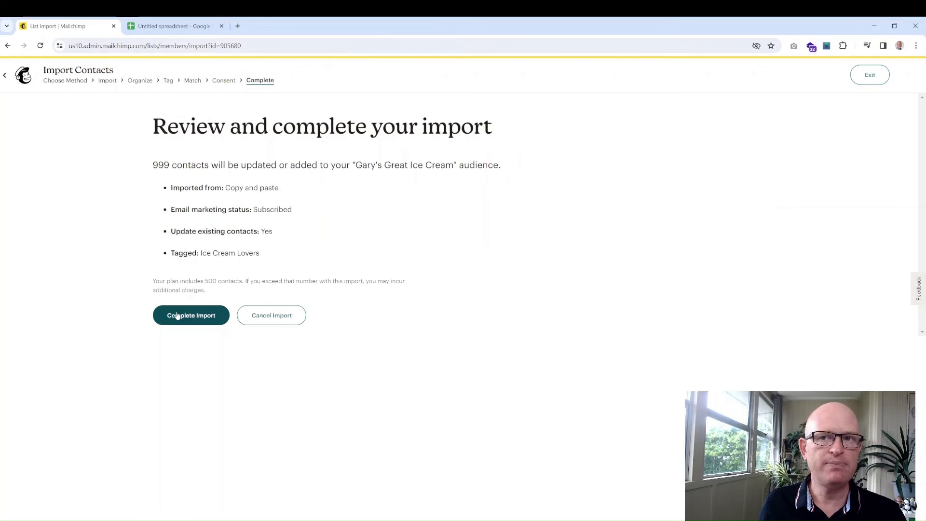
{"action": "left_click", "coordinate": [179, 316]}
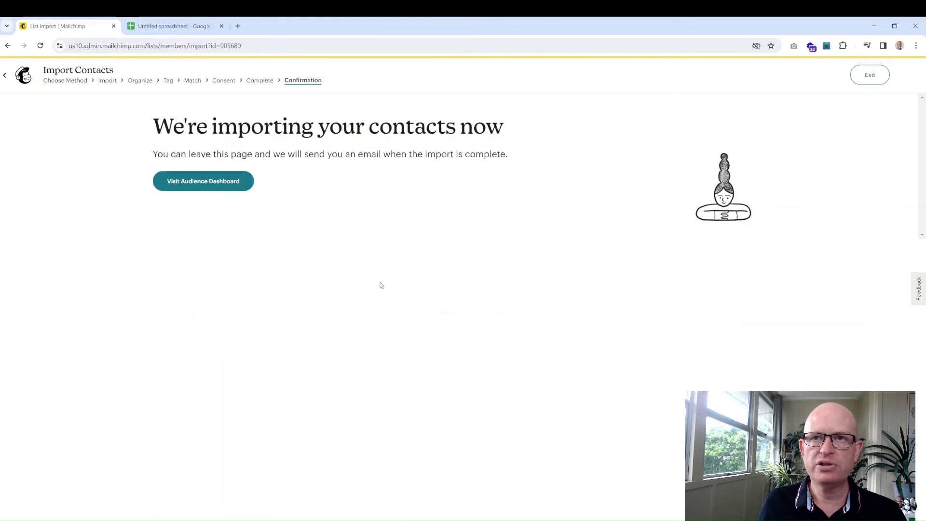
- Open the 19-contact list from the audience dashboard and scroll through its rows and columns to verify tags and Store values
{"action": "left_click", "coordinate": [207, 188]}
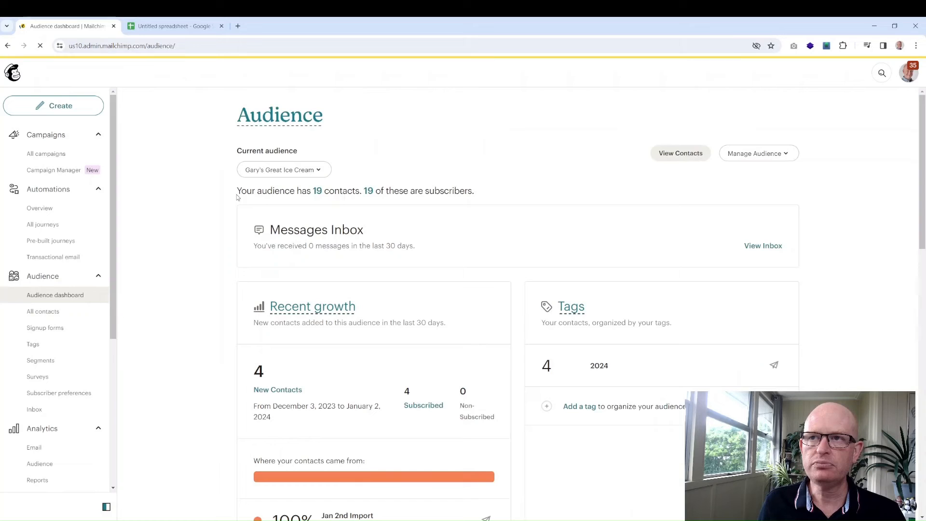
{"action": "left_click", "coordinate": [318, 191]}
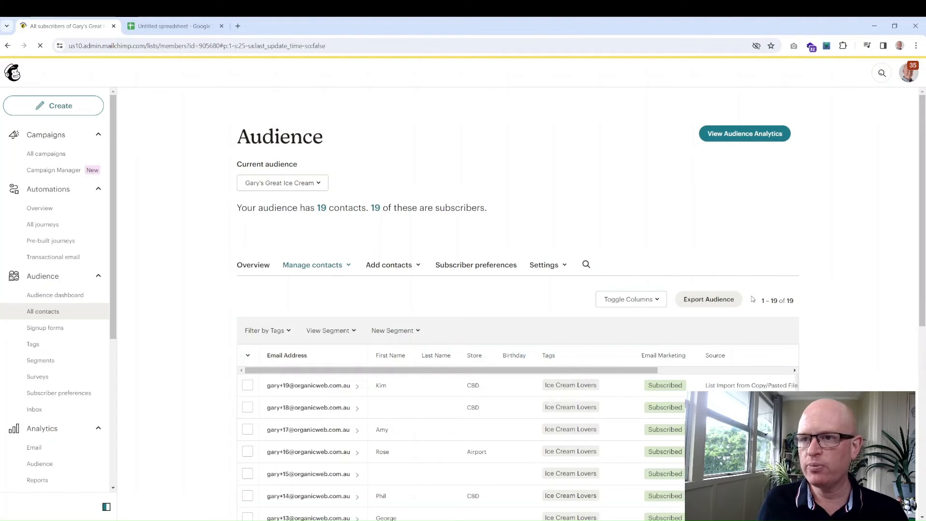
{"action": "scroll", "coordinate": [752, 300], "scroll_direction": "down", "scroll_amount": 4}
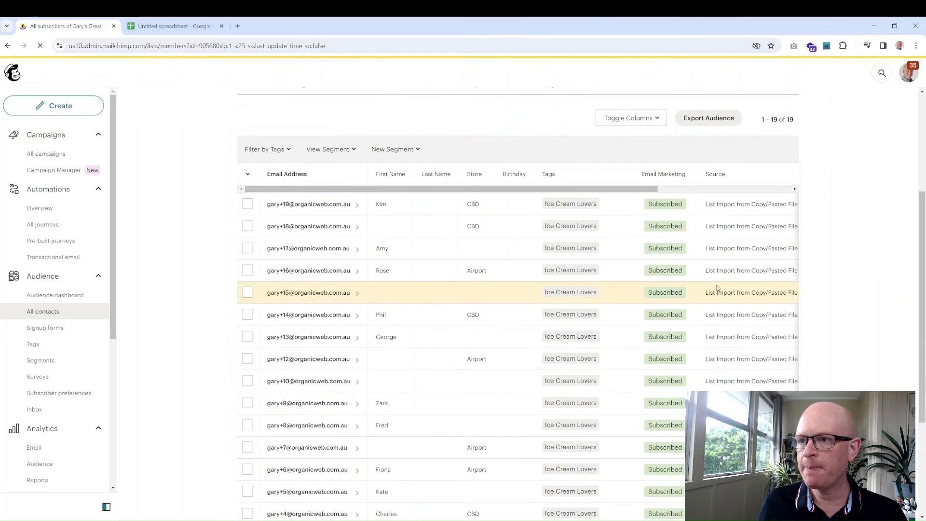
{"action": "scroll", "coordinate": [730, 242], "scroll_direction": "up", "scroll_amount": 2}
{"action": "scroll", "coordinate": [730, 241], "scroll_direction": "up", "scroll_amount": 1}
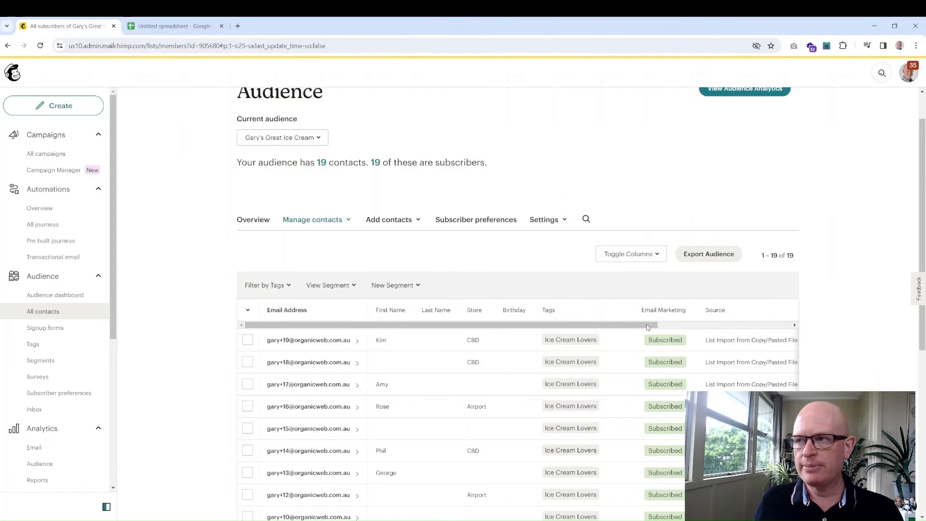
{"action": "left_click_drag", "start_coordinate": [646, 324], "coordinate": [752, 331]}
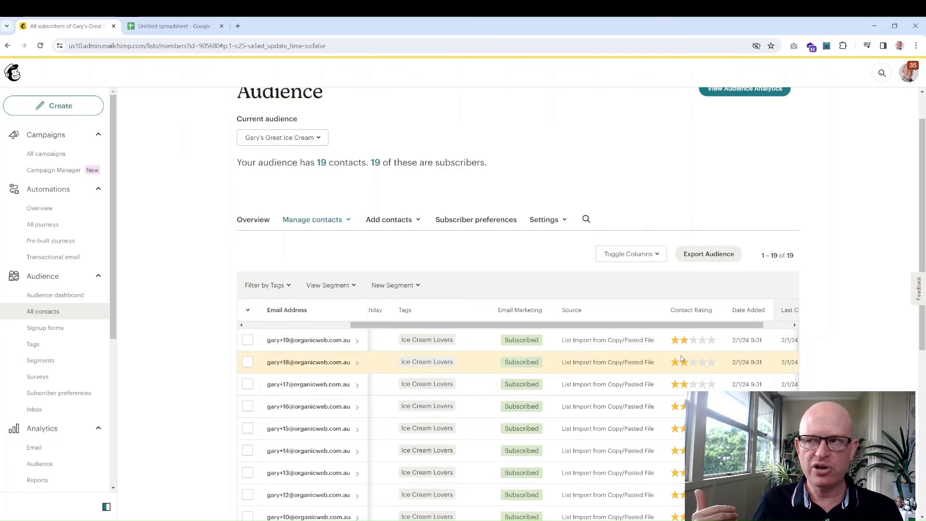
{"action": "scroll", "coordinate": [678, 325], "scroll_direction": "right", "scroll_amount": 2}
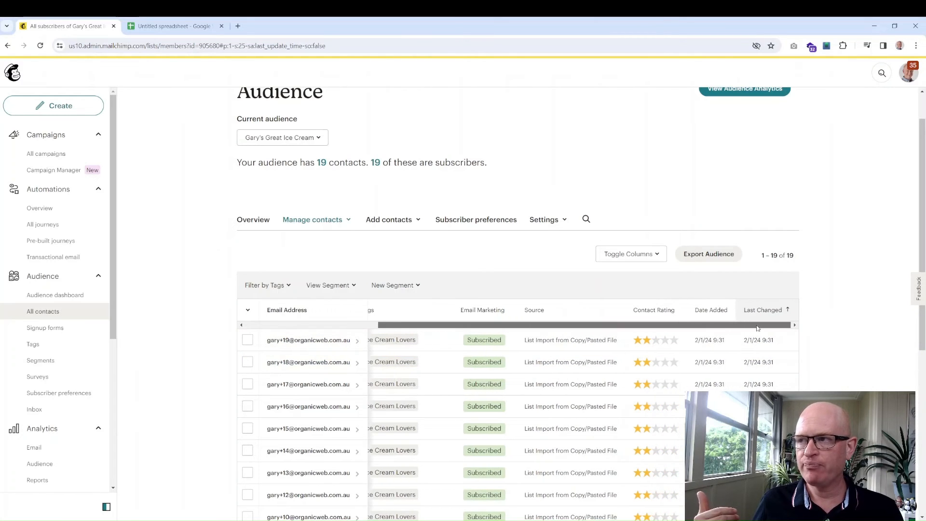
{"action": "scroll", "coordinate": [678, 333], "scroll_direction": "left", "scroll_amount": 2}
{"action": "scroll", "coordinate": [578, 333], "scroll_direction": "left", "scroll_amount": 3}
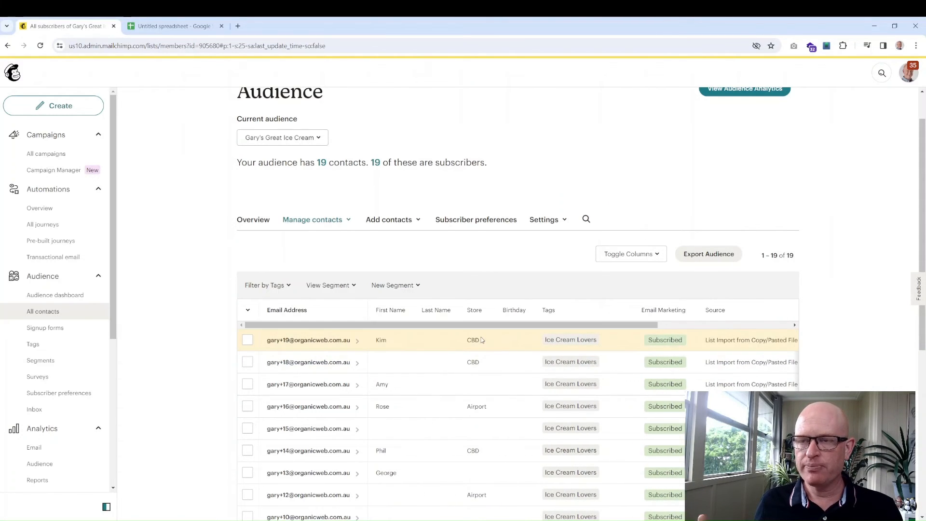
{"action": "scroll", "coordinate": [530, 332], "scroll_direction": "down", "scroll_amount": 1}
{"action": "scroll", "coordinate": [542, 320], "scroll_direction": "down", "scroll_amount": 1}
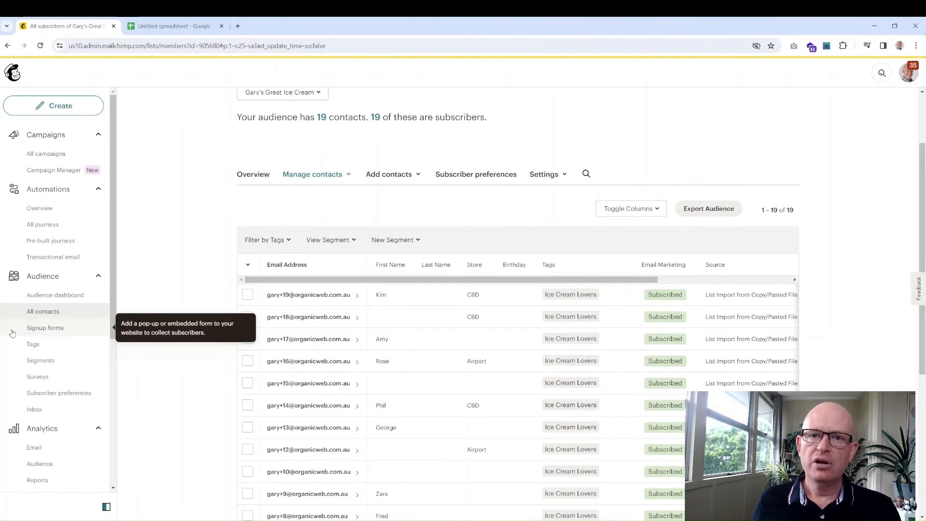
- Go to the audience's Tags page and view the Ice Cream Lovers tag's action menu, then close it
{"action": "left_click", "coordinate": [39, 347]}
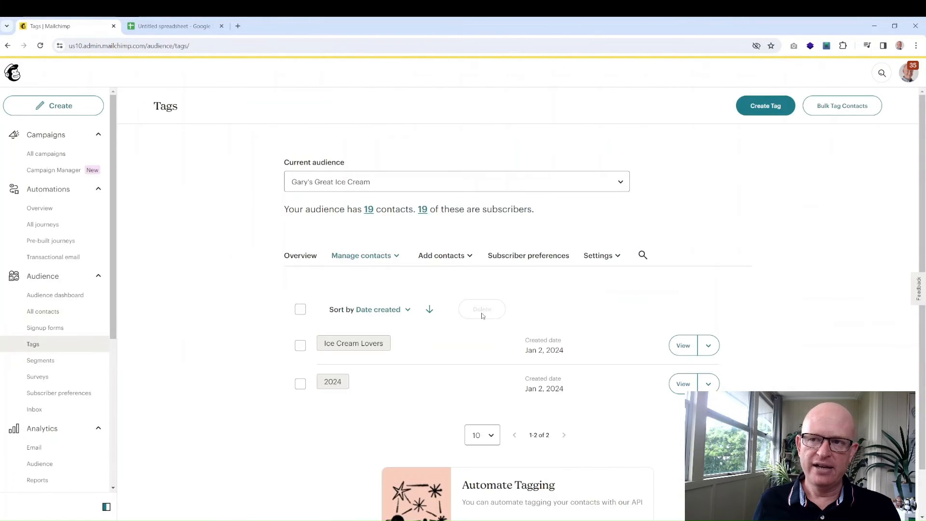
{"action": "scroll", "coordinate": [783, 299], "scroll_direction": "down", "scroll_amount": 1}
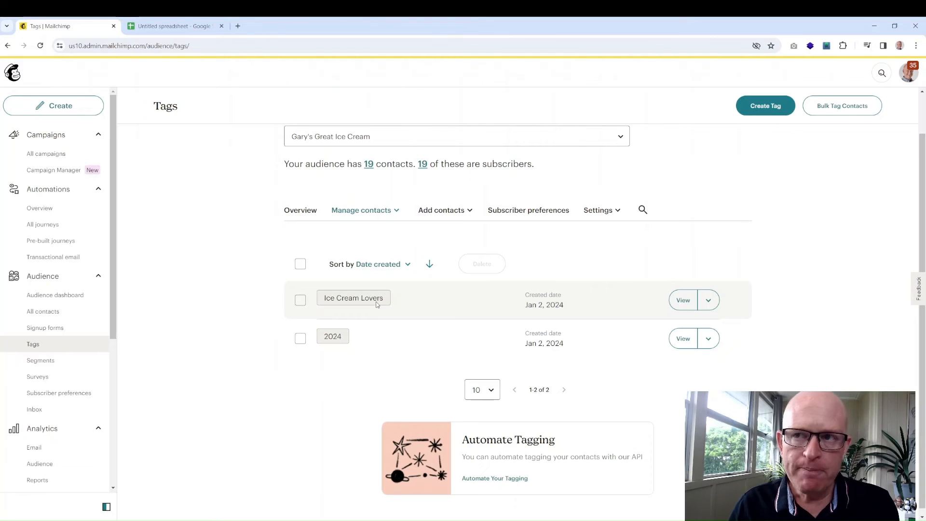
{"action": "left_click", "coordinate": [712, 300]}
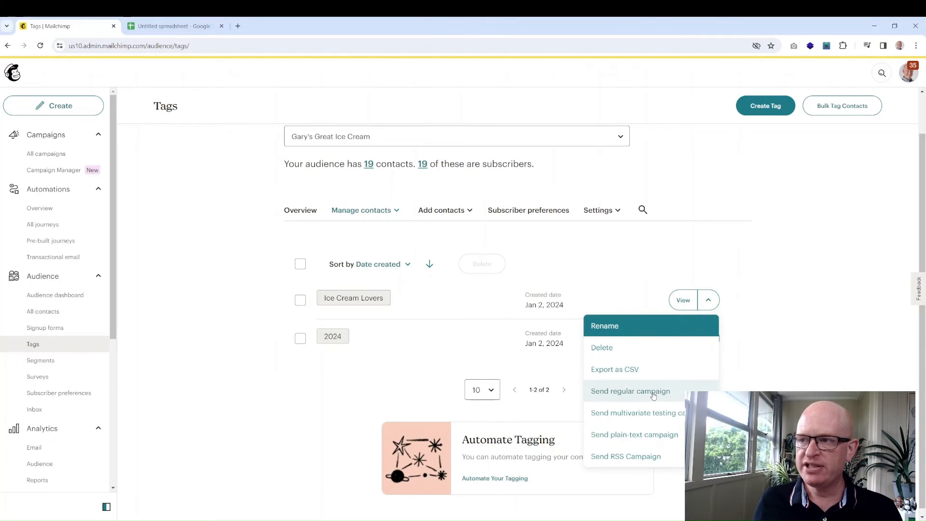
{"action": "left_click", "coordinate": [708, 300]}
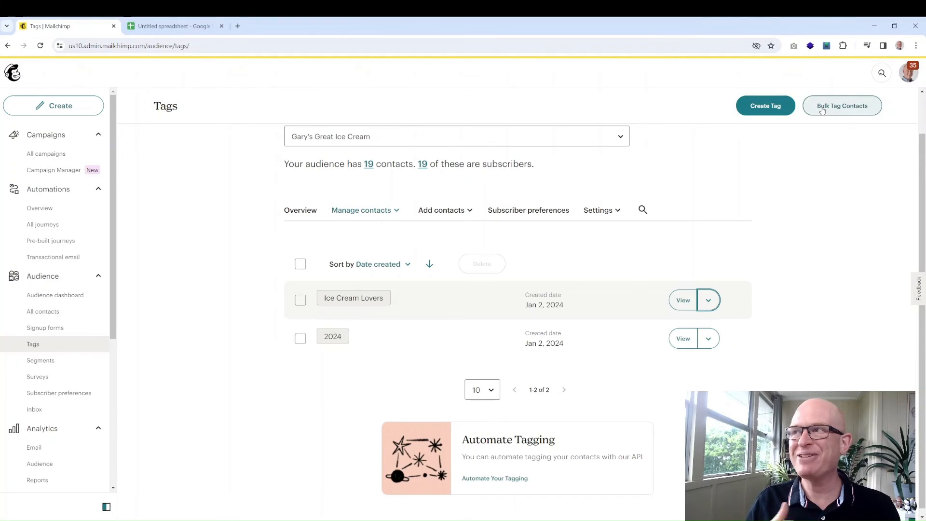
- Return to All contacts for the ice cream audience and browse the New Segment options without creating one
{"action": "left_click", "coordinate": [54, 295]}
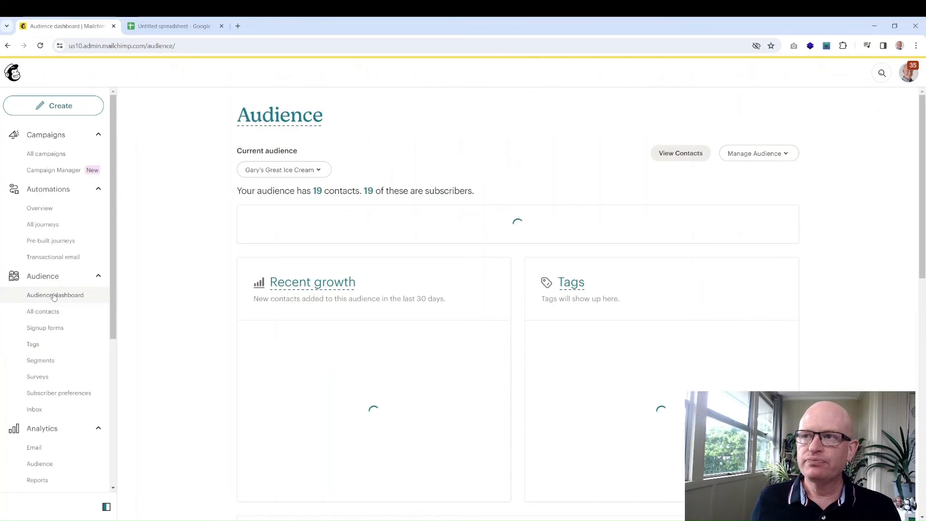
{"action": "left_click", "coordinate": [49, 311]}
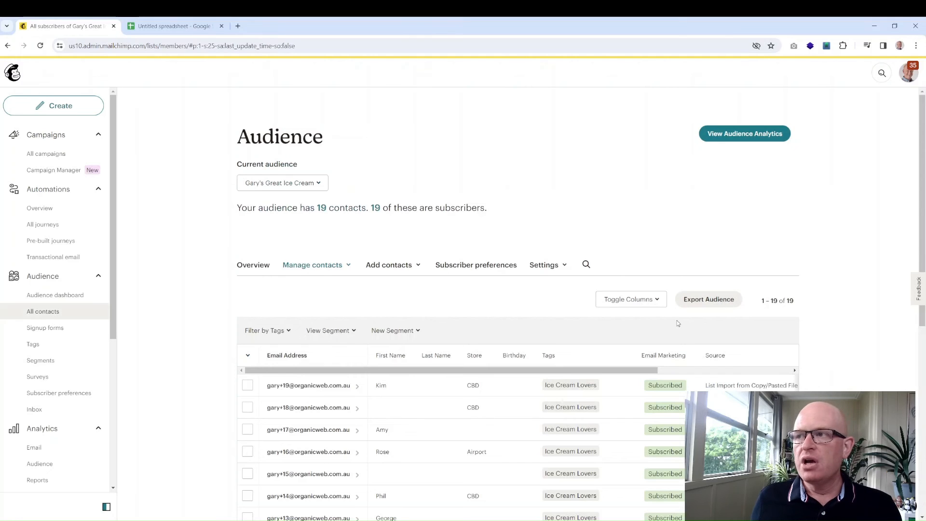
{"action": "scroll", "coordinate": [675, 320], "scroll_direction": "down", "scroll_amount": 2}
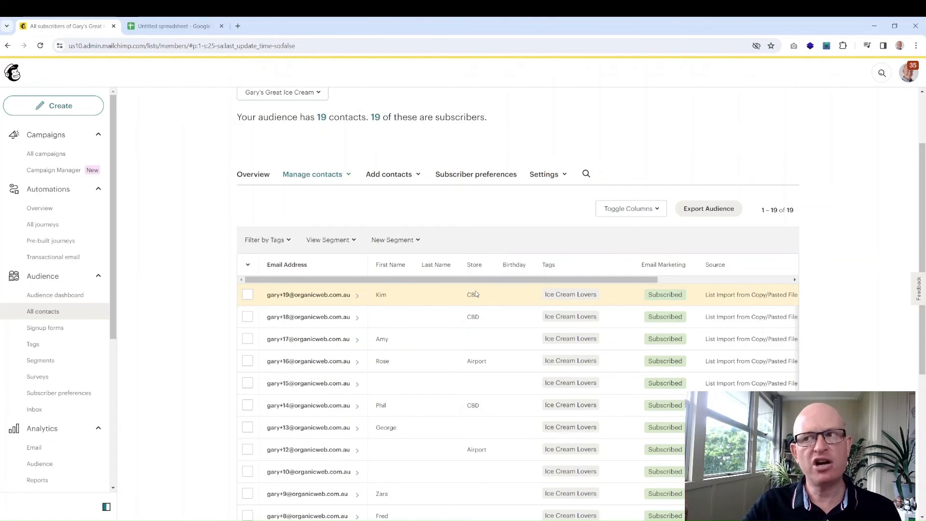
{"action": "left_click", "coordinate": [417, 240]}
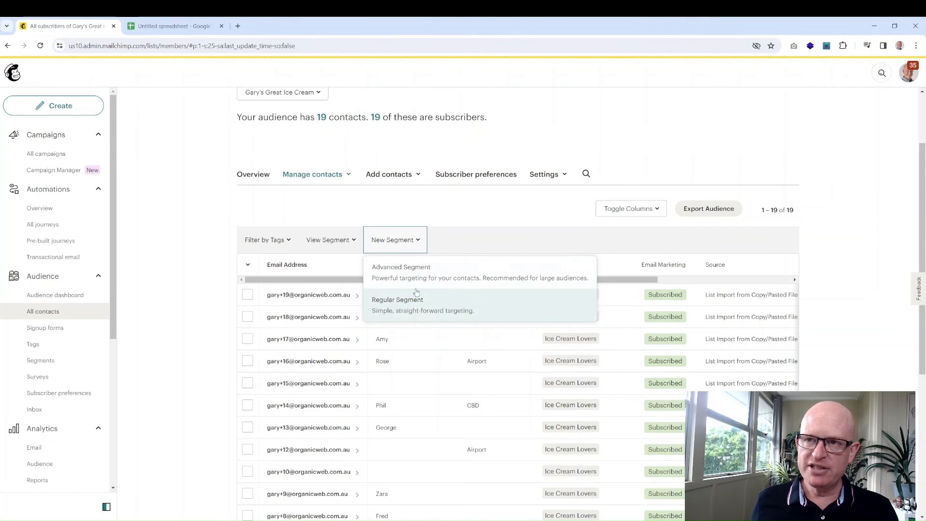
{"action": "left_click", "coordinate": [194, 296]}
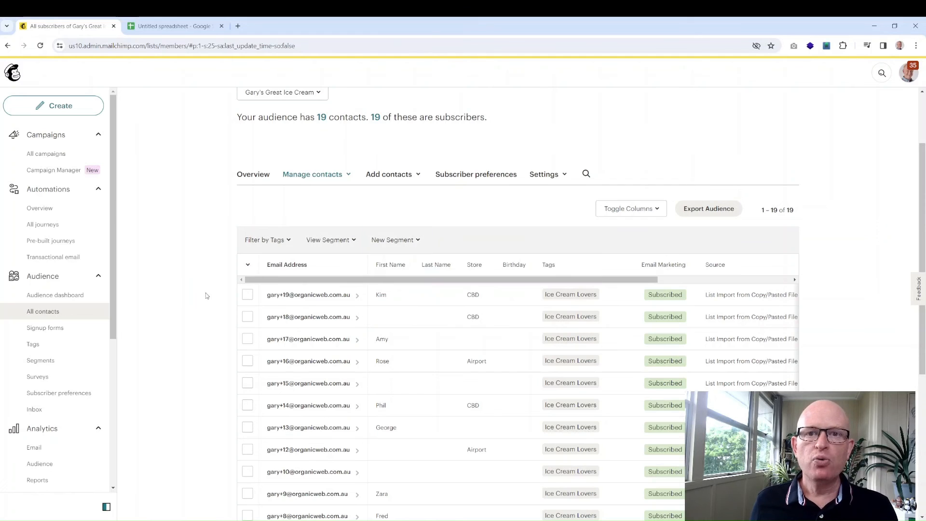
- Go to Segments, switch to the Regular Segments tab, and start a new regular segment
{"action": "left_click", "coordinate": [64, 362]}
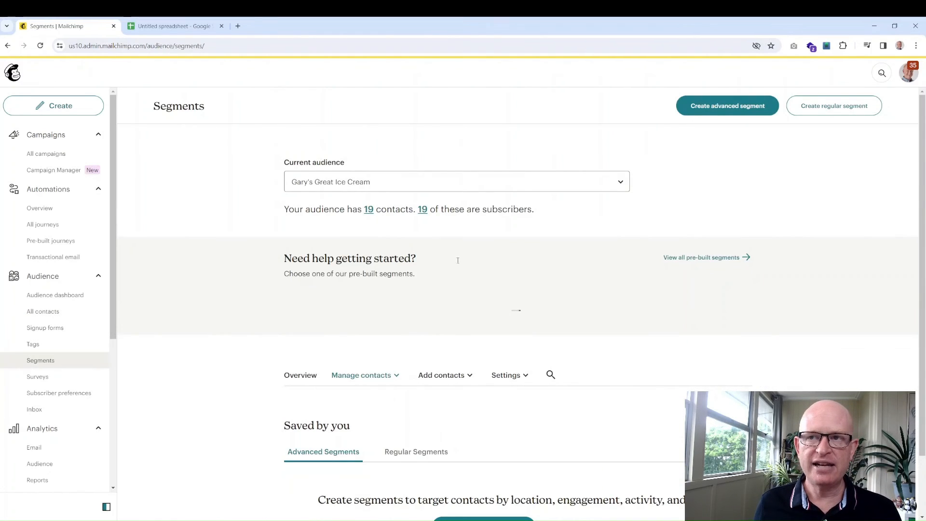
{"action": "scroll", "coordinate": [462, 266], "scroll_direction": "down", "scroll_amount": 5}
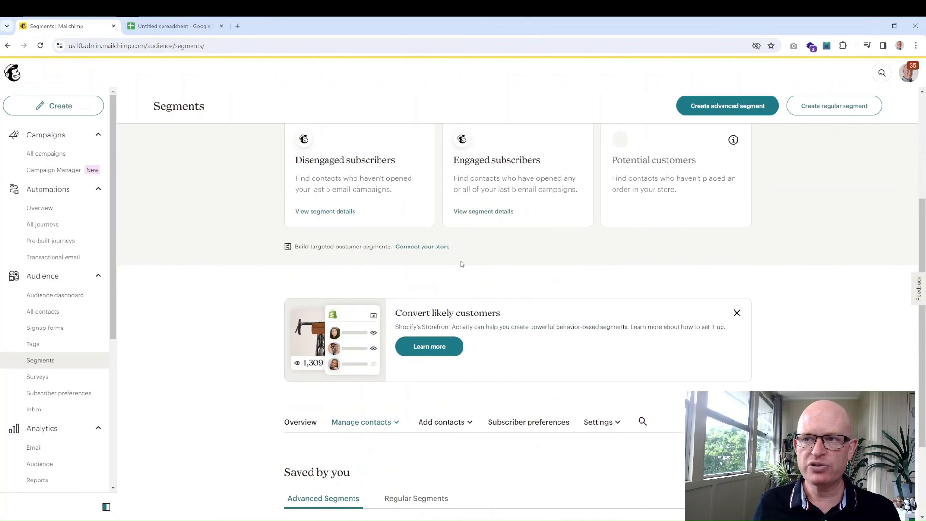
{"action": "scroll", "coordinate": [462, 264], "scroll_direction": "down", "scroll_amount": 2}
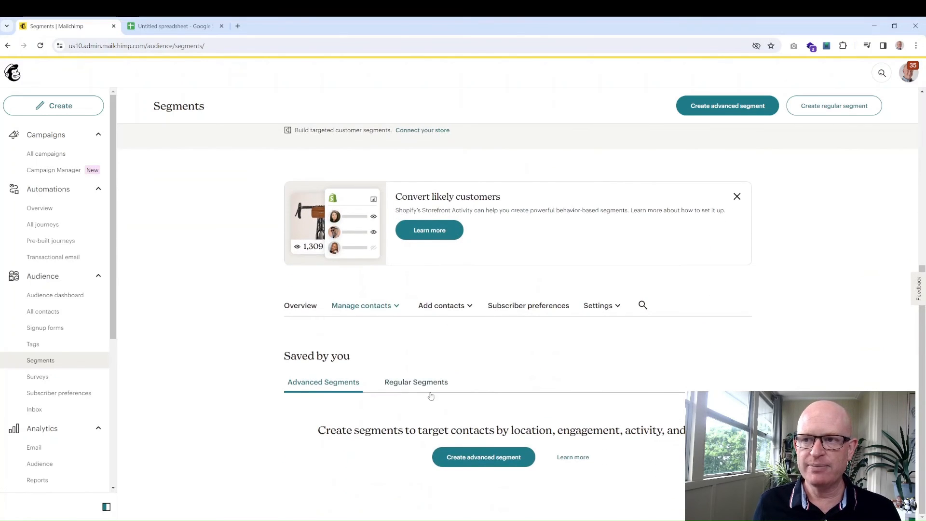
{"action": "left_click", "coordinate": [425, 387]}
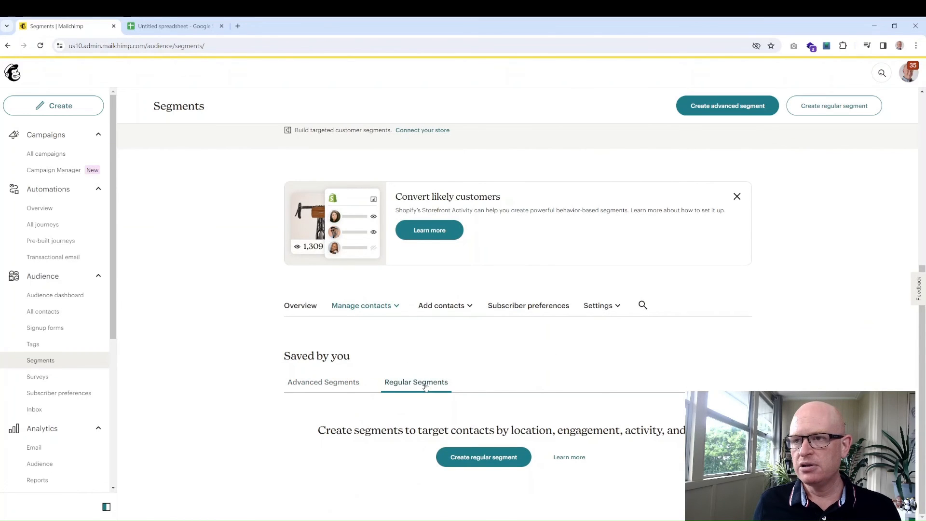
{"action": "left_click", "coordinate": [498, 459]}
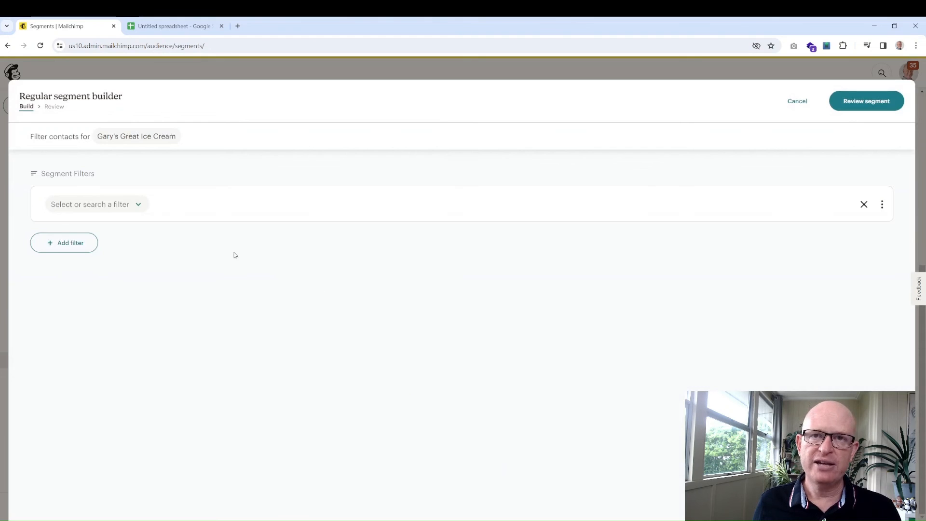
- Set the segment filter to Store is cbd and proceed to naming the segment
{"action": "left_click", "coordinate": [139, 207]}
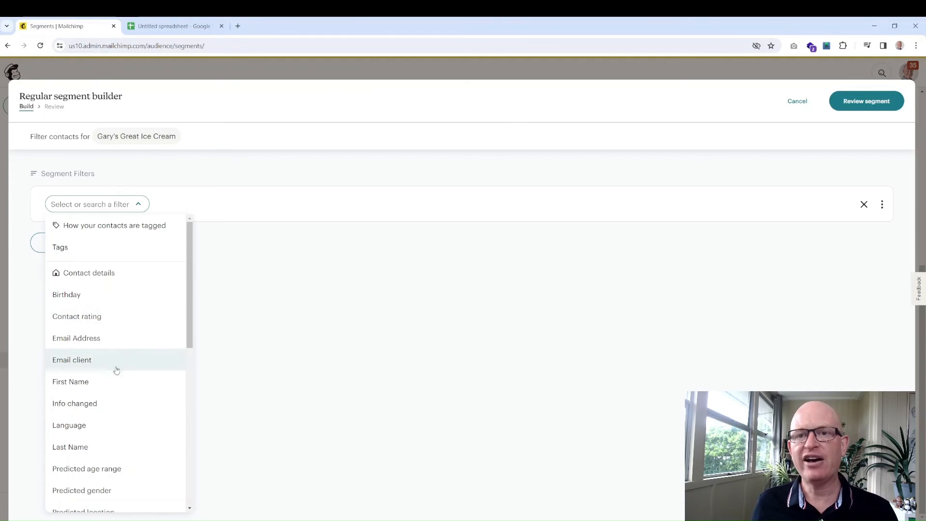
{"action": "scroll", "coordinate": [113, 429], "scroll_direction": "down", "scroll_amount": 3}
{"action": "scroll", "coordinate": [113, 429], "scroll_direction": "down", "scroll_amount": 1}
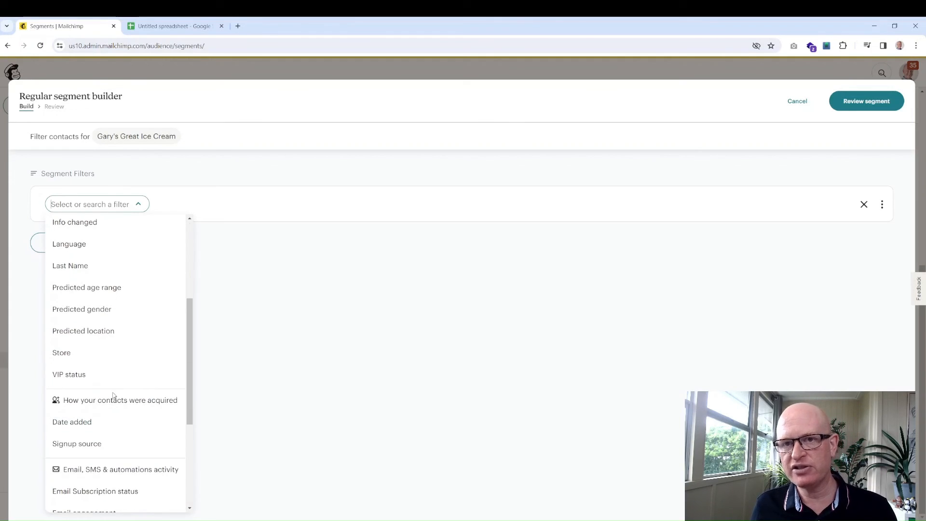
{"action": "left_click", "coordinate": [112, 354]}
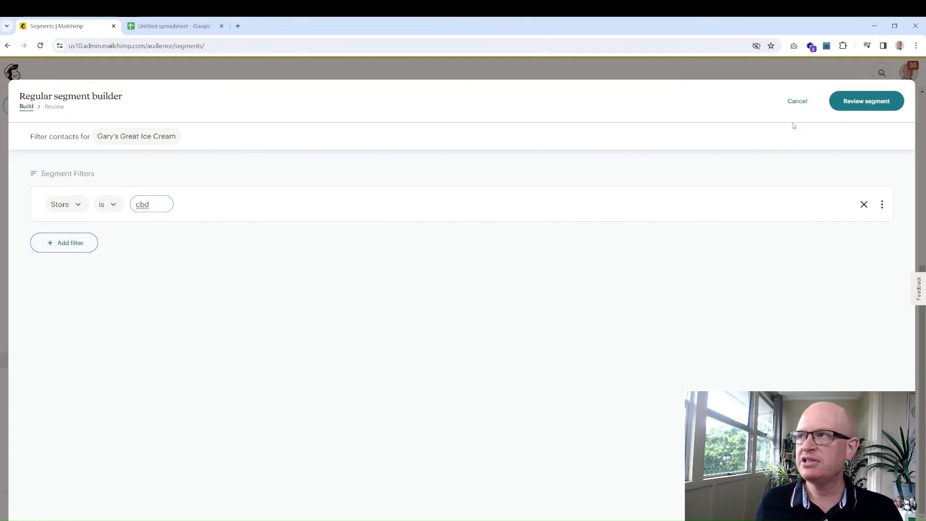
{"action": "left_click", "coordinate": [856, 103]}
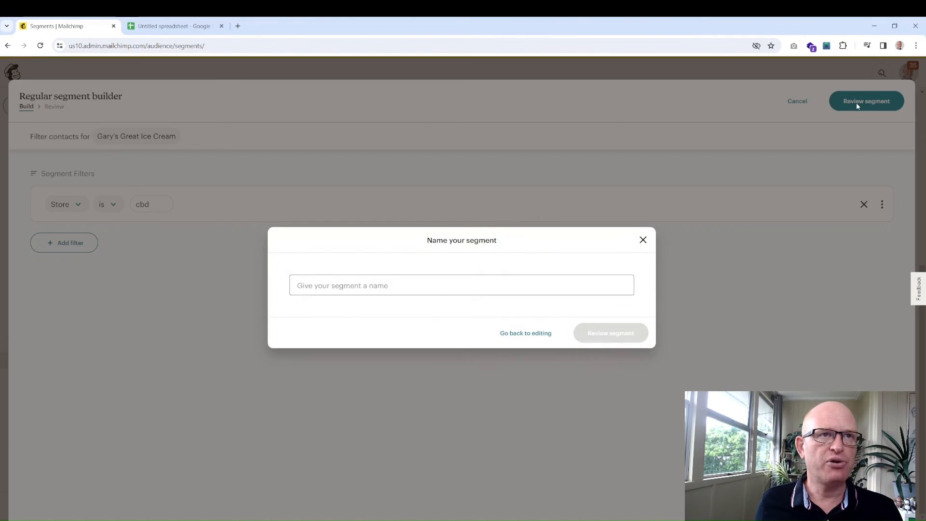
- Name the segment 'Store = cbd' and review it, showing its 6 matching contacts
{"action": "left_click", "coordinate": [477, 279]}
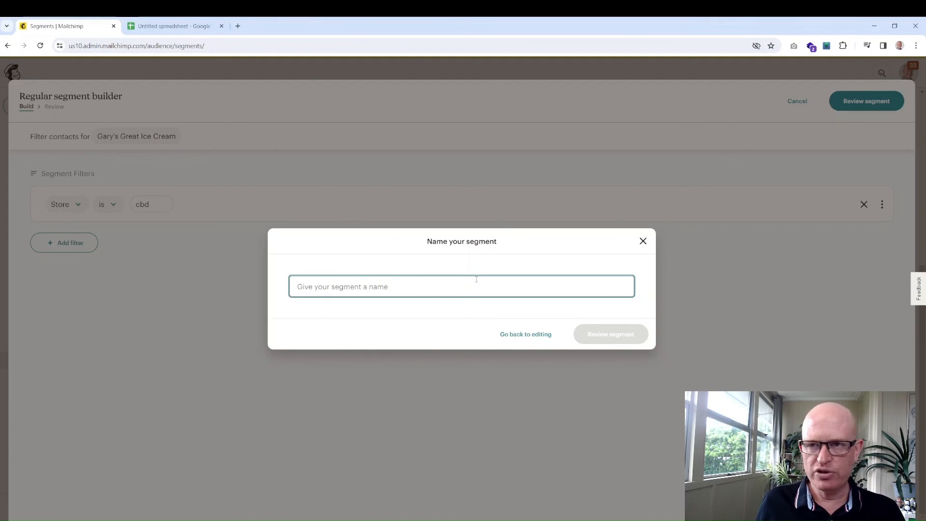
{"action": "type", "text": "Store = cbd"}
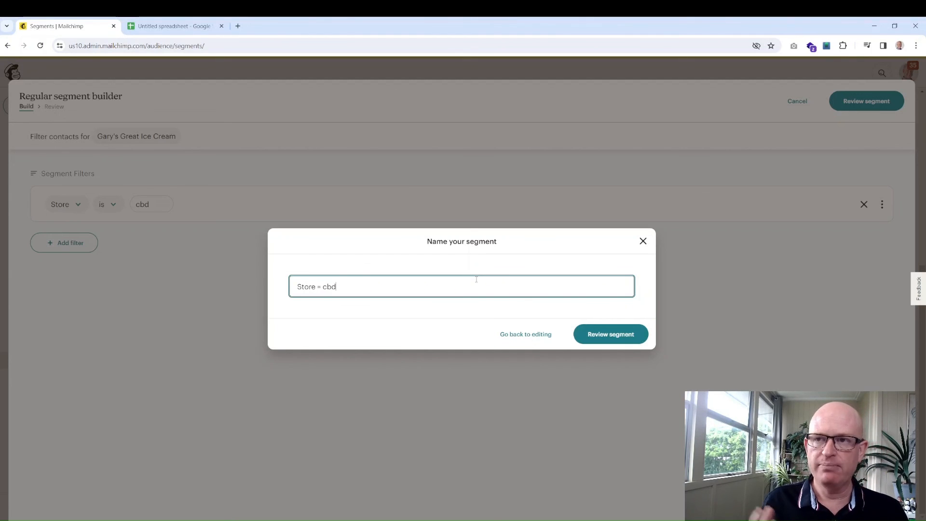
{"action": "left_click", "coordinate": [599, 340]}
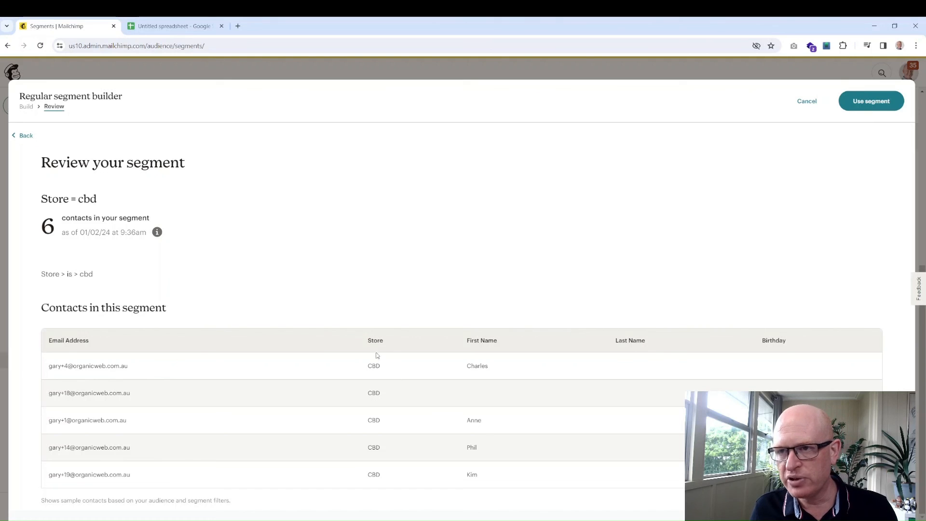
- Save 'Store = cbd' with Use segment, check its Settings actions, and go back to All contacts
{"action": "left_click", "coordinate": [863, 106]}
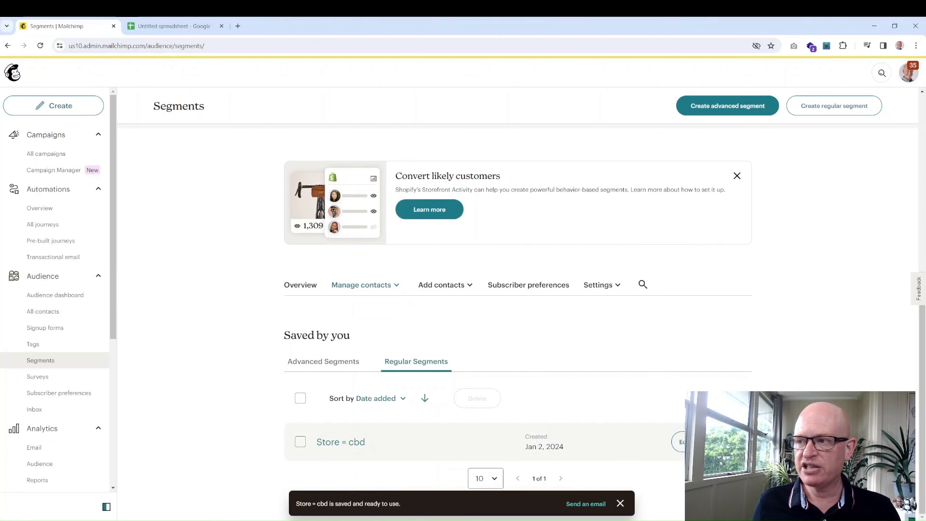
{"action": "left_click", "coordinate": [707, 442]}
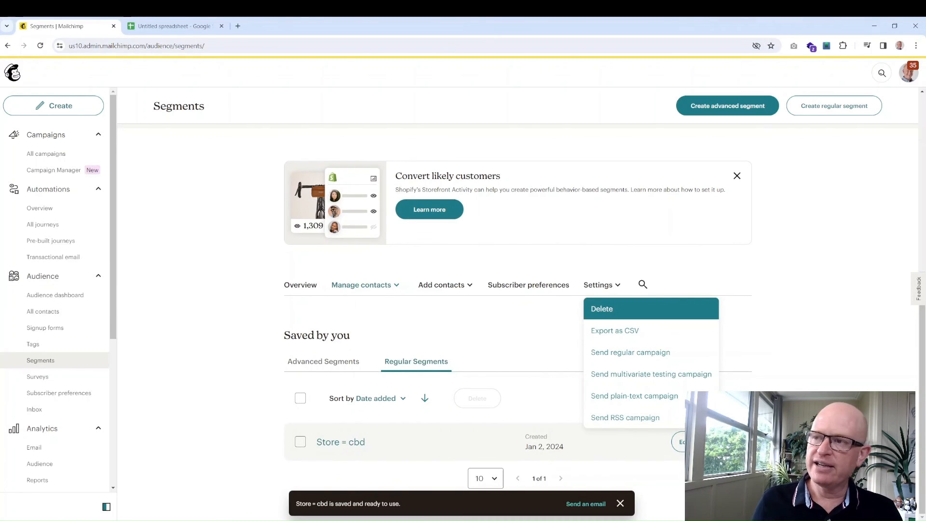
{"action": "left_click", "coordinate": [252, 307]}
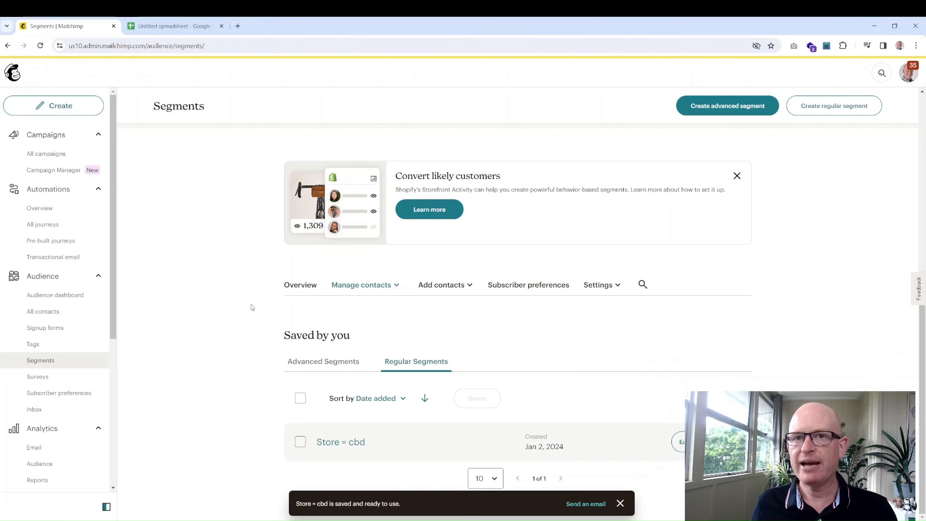
{"action": "left_click", "coordinate": [708, 441]}
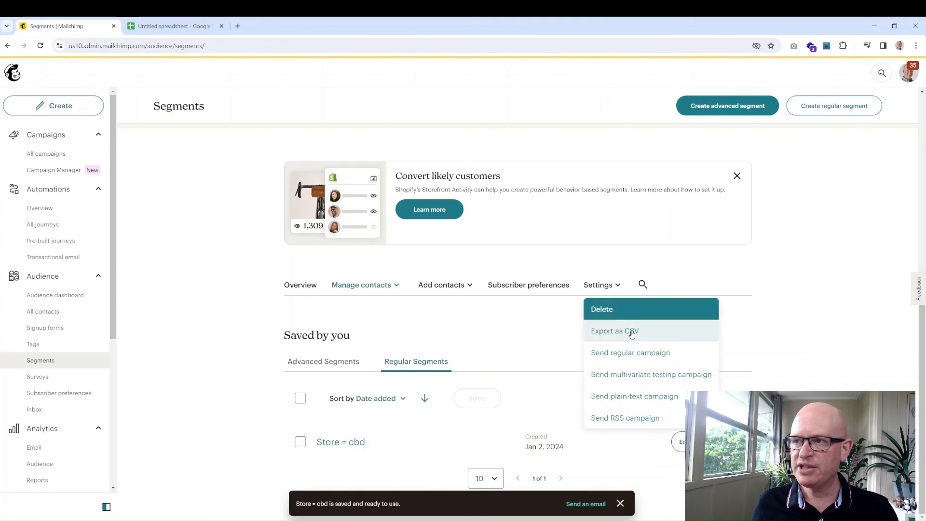
{"action": "left_click", "coordinate": [149, 309]}
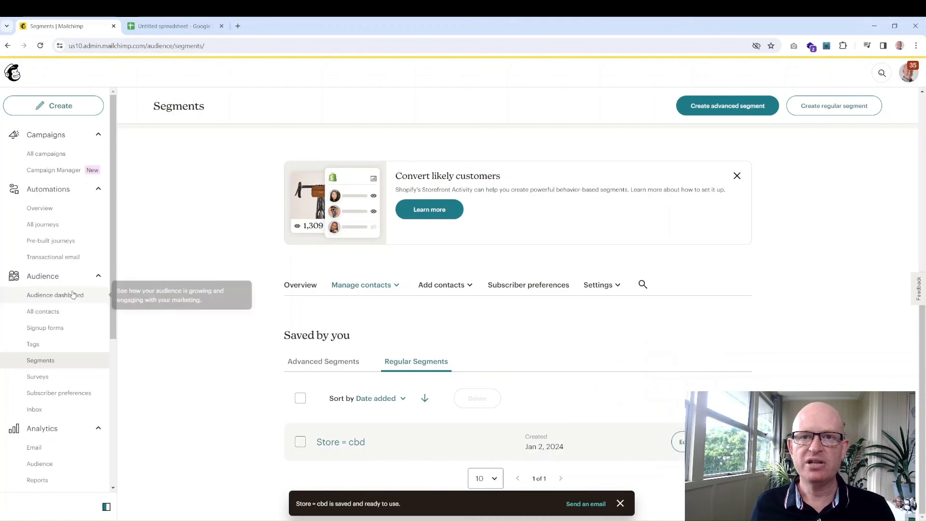
{"action": "left_click", "coordinate": [62, 316]}
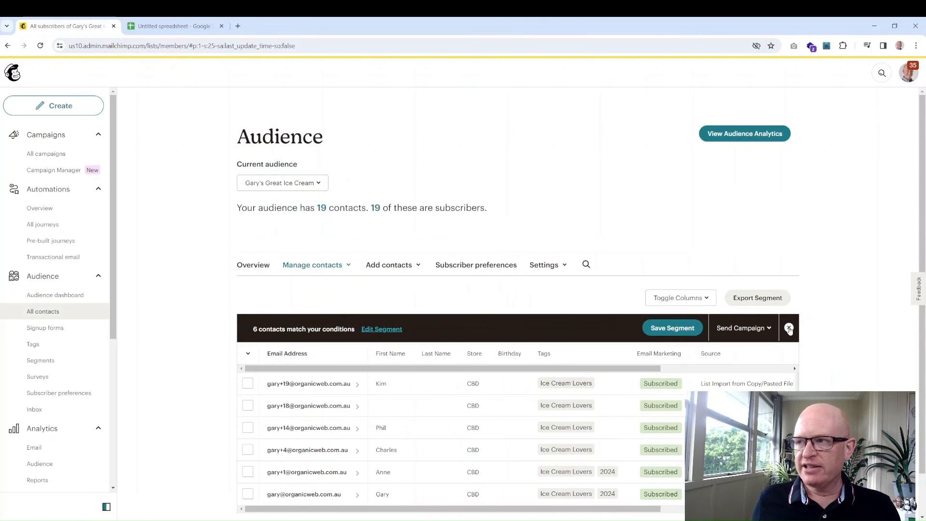
- Clear the CBD segment filter to list all 19 contacts, then confirm the saved 'Store = cbd' segment
{"action": "left_click", "coordinate": [789, 328]}
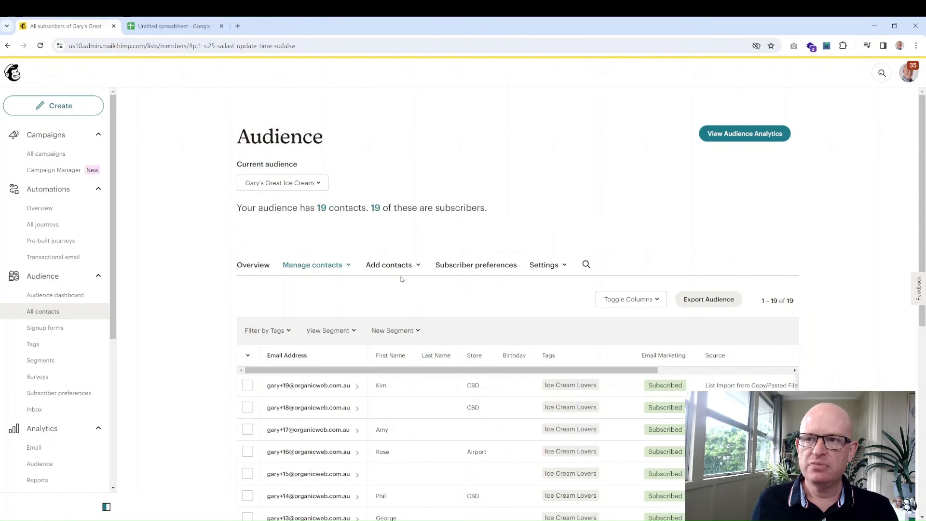
{"action": "scroll", "coordinate": [365, 281], "scroll_direction": "down", "scroll_amount": 1}
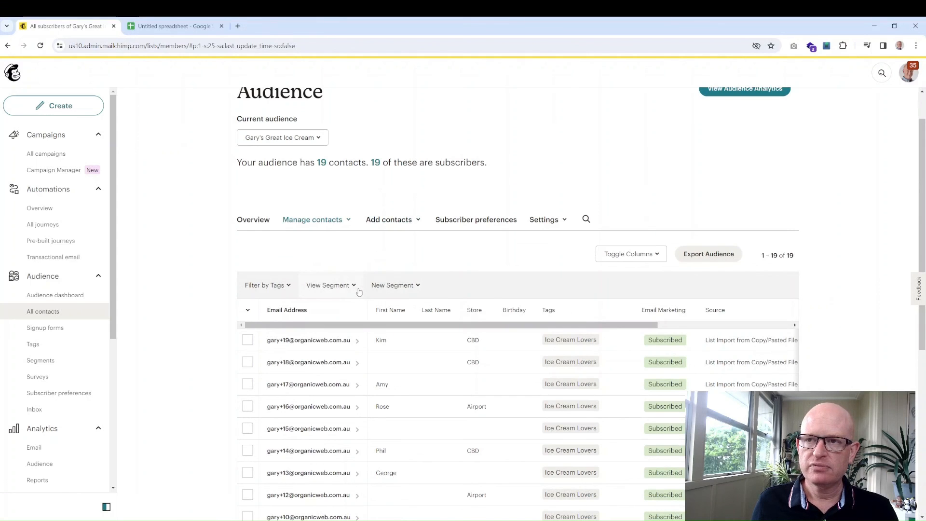
{"action": "left_click", "coordinate": [339, 289]}
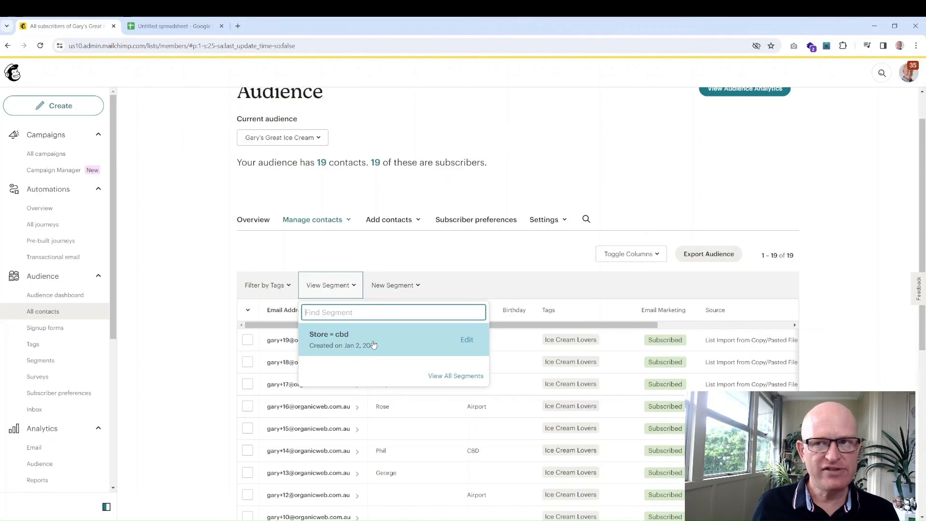
{"action": "left_click", "coordinate": [404, 252]}
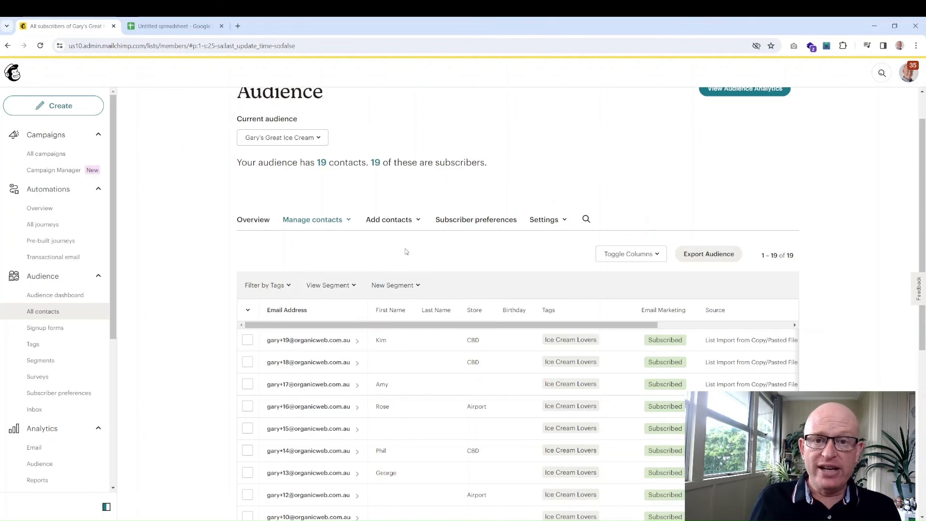